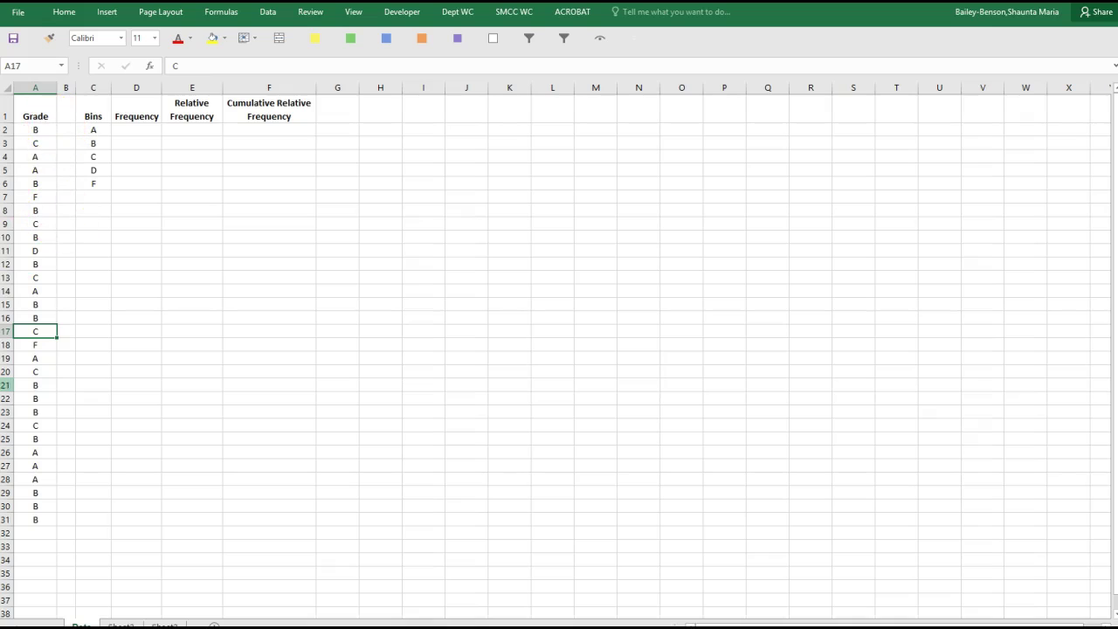
# Enter =COUNTIF(A2:A31,C2) in D2 to count grade A, returning 7
pyautogui.click(134, 132)
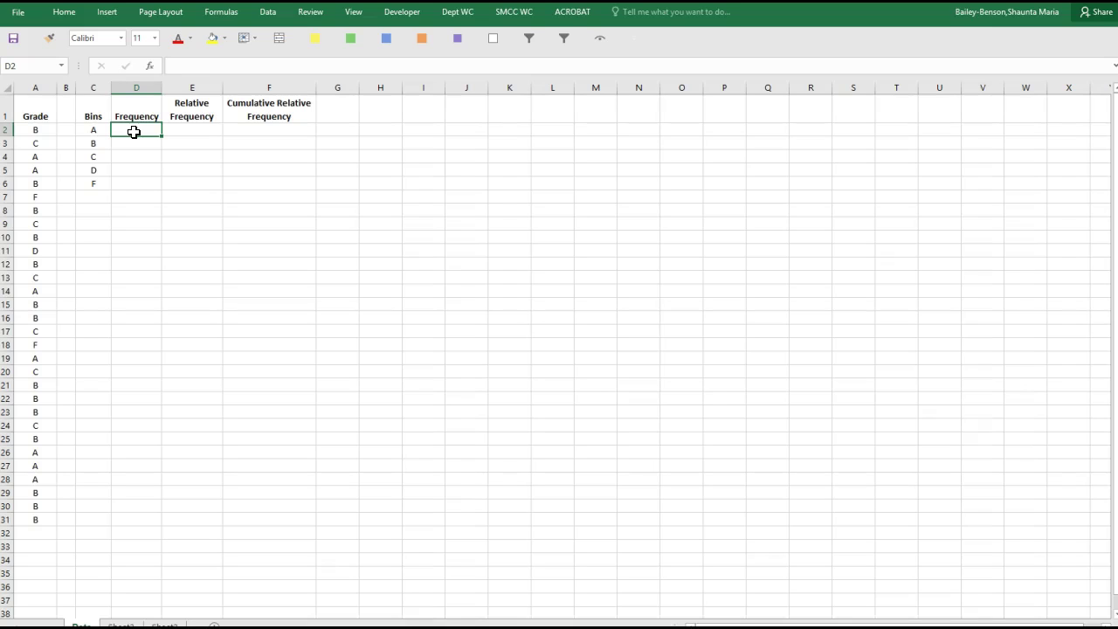
pyautogui.write('=')
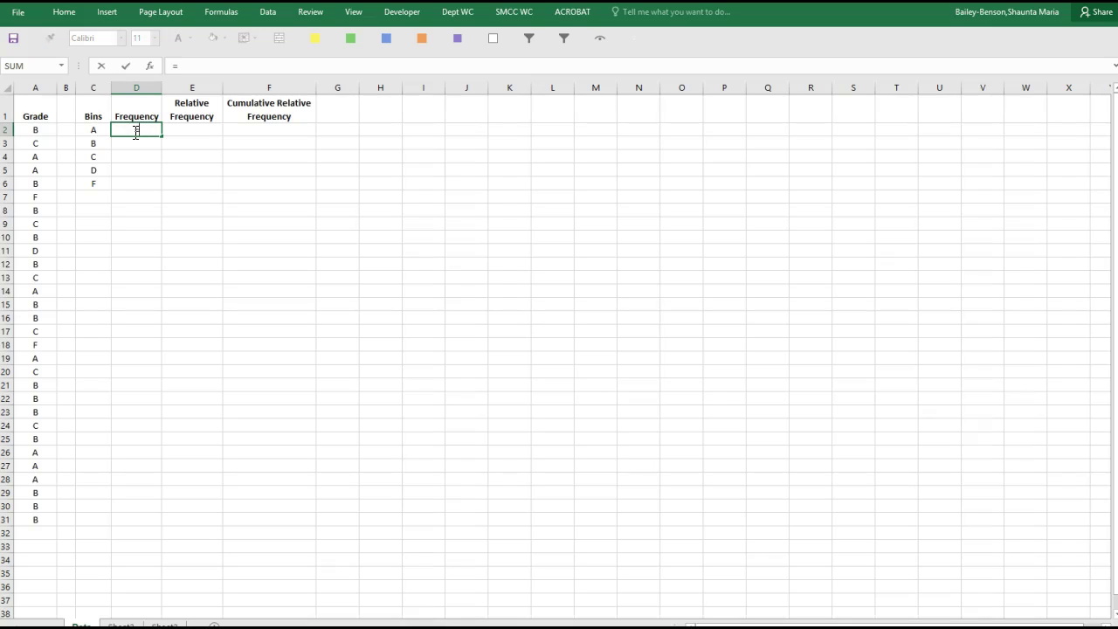
pyautogui.write('coun')
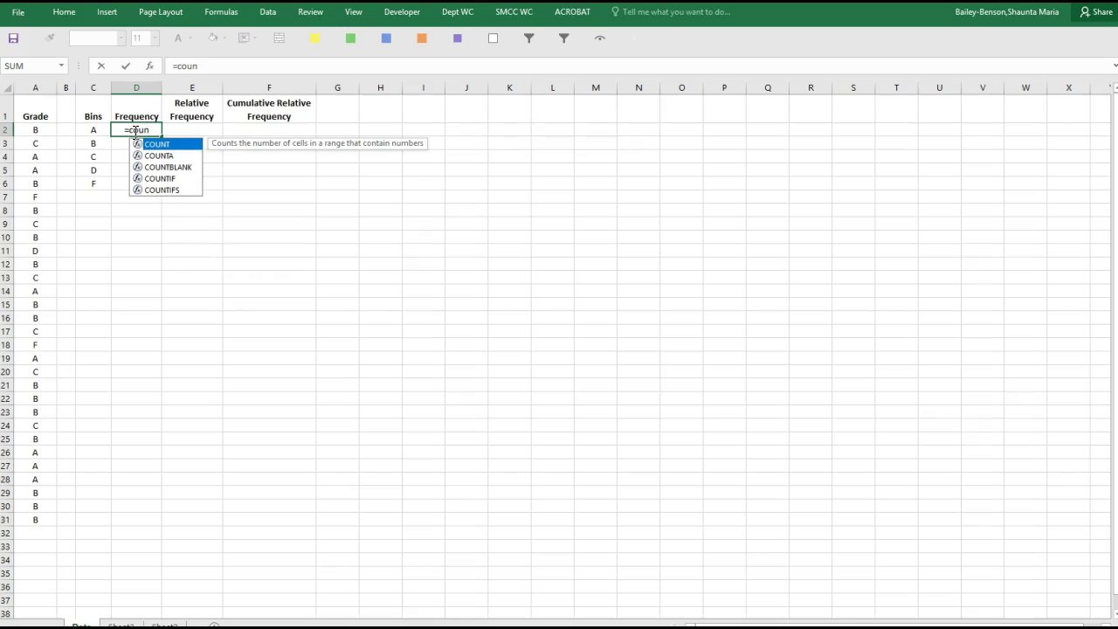
pyautogui.doubleClick(156, 178)
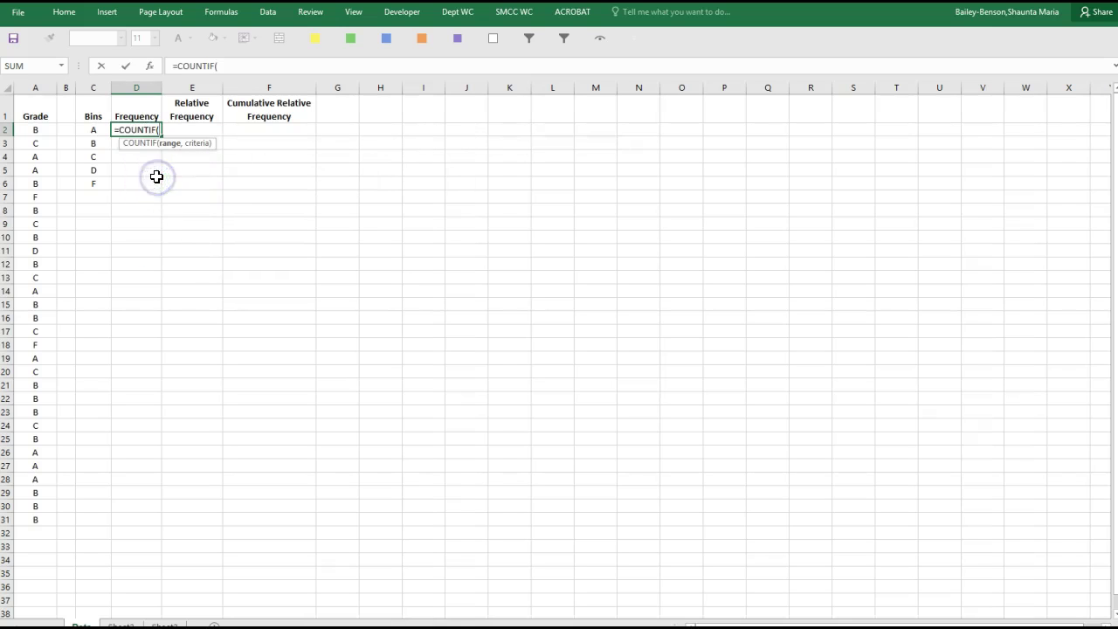
pyautogui.moveTo(35, 129); pyautogui.dragTo(24, 520)
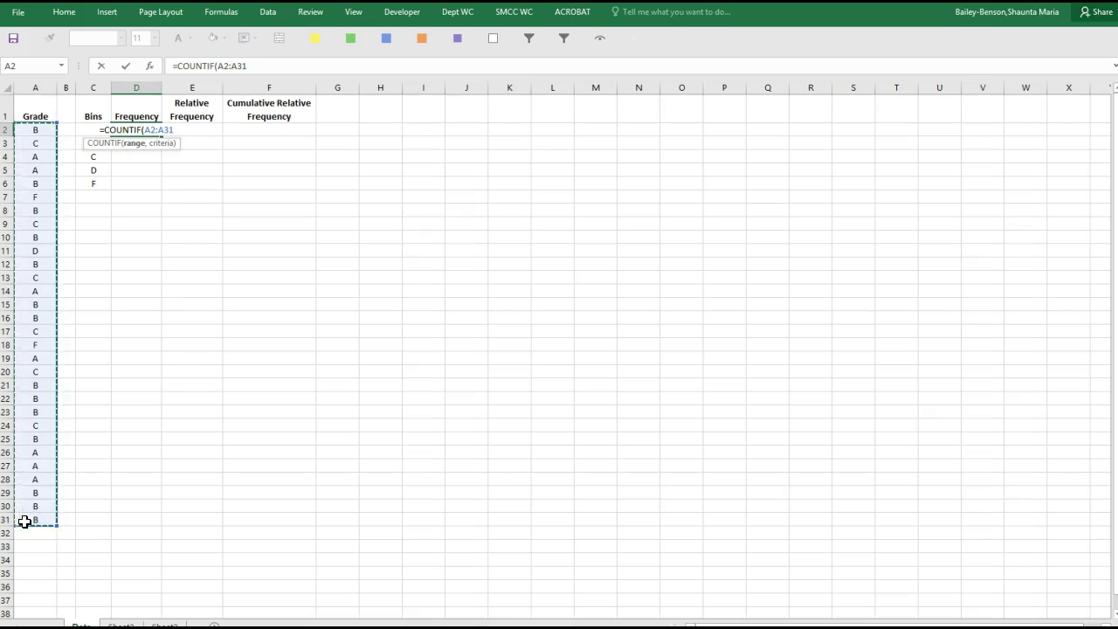
pyautogui.write(',')
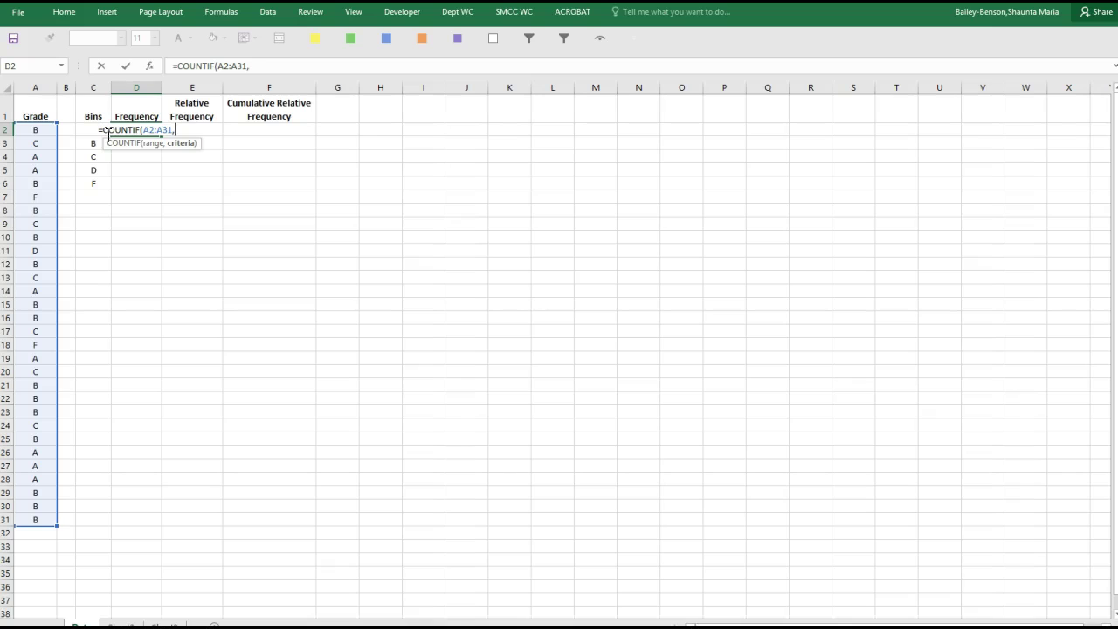
pyautogui.write('c2')
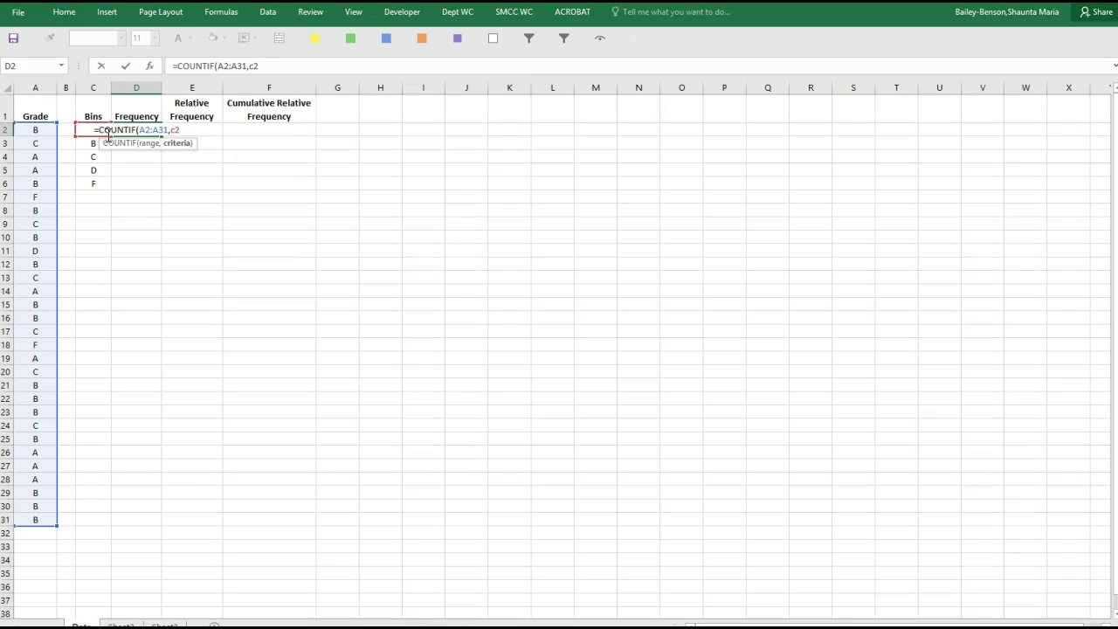
pyautogui.press('Return')
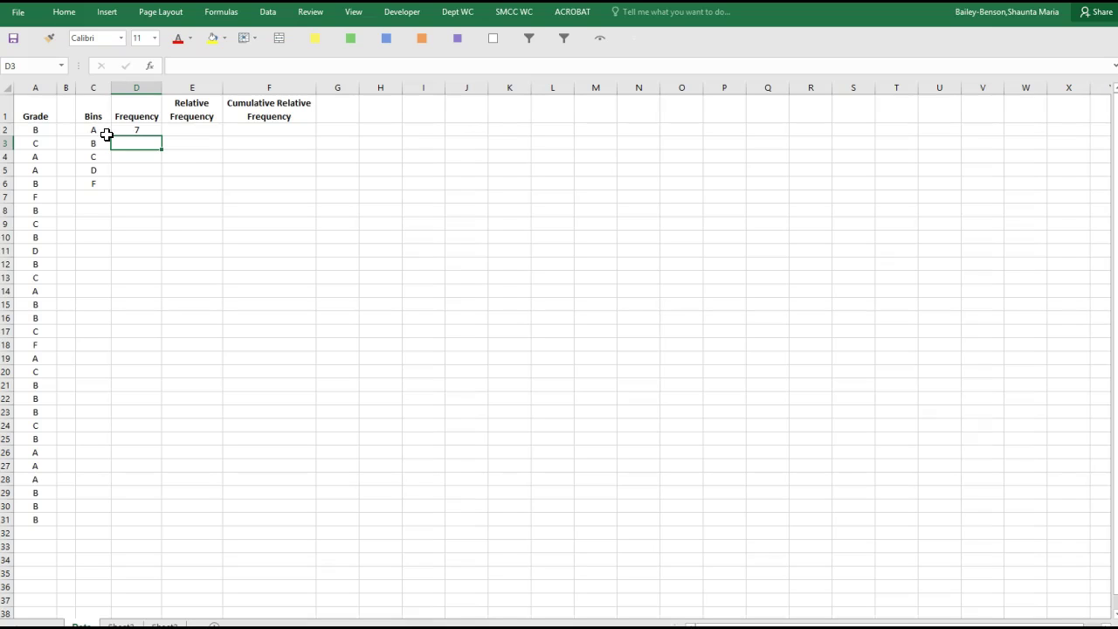
# Make the D2 count range absolute: =COUNTIF($A$2:$A$31,C2)
pyautogui.click(150, 129)
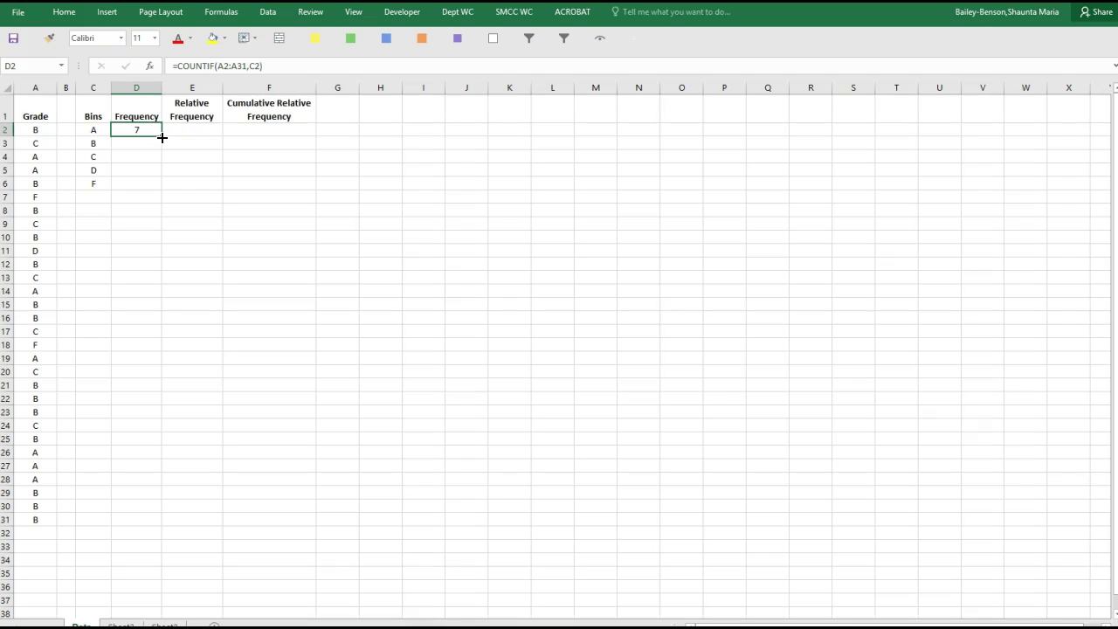
pyautogui.moveTo(162, 137); pyautogui.dragTo(182, 105)
pyautogui.click(220, 67)
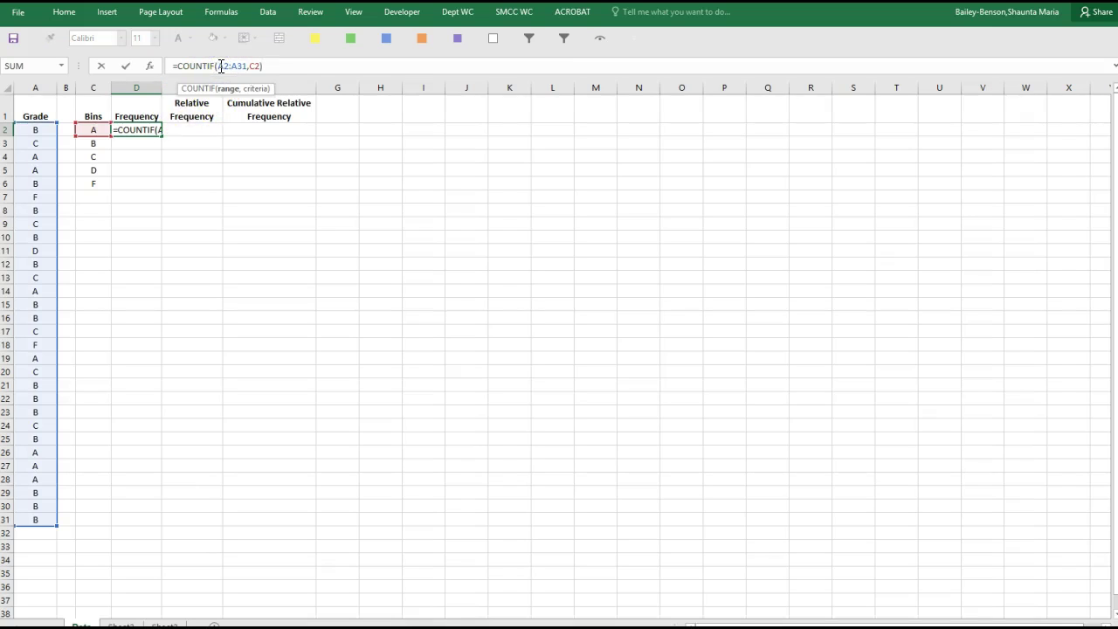
pyautogui.write('$')
pyautogui.press('Right')
pyautogui.write('$')
pyautogui.press('Right')
pyautogui.press('Right')
pyautogui.write('$')
pyautogui.press('Right')
pyautogui.write('$')
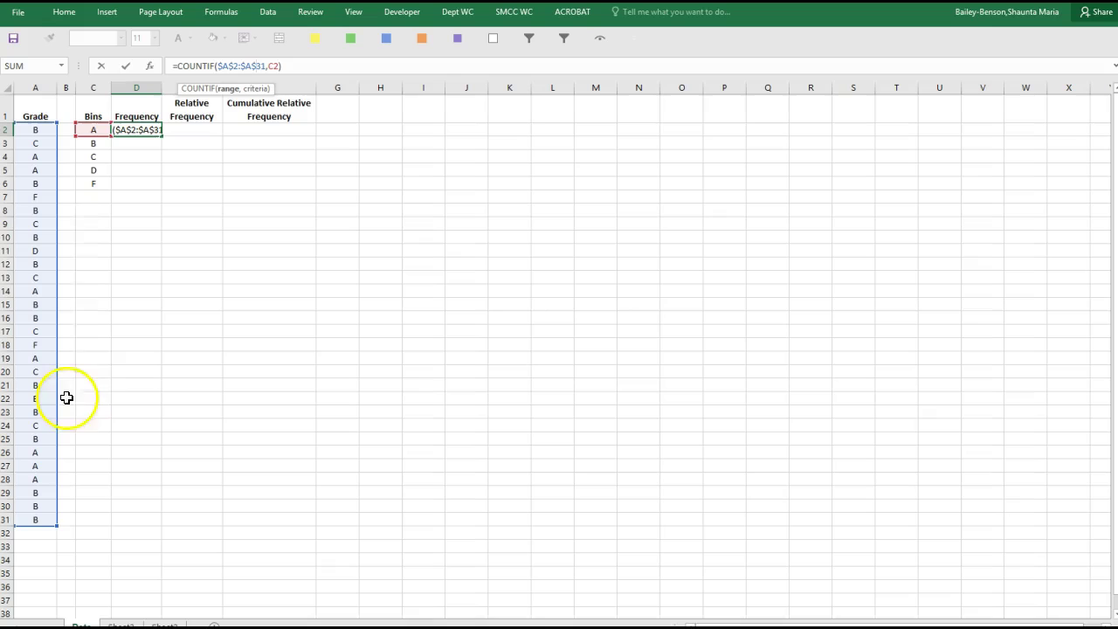
pyautogui.press('Return')
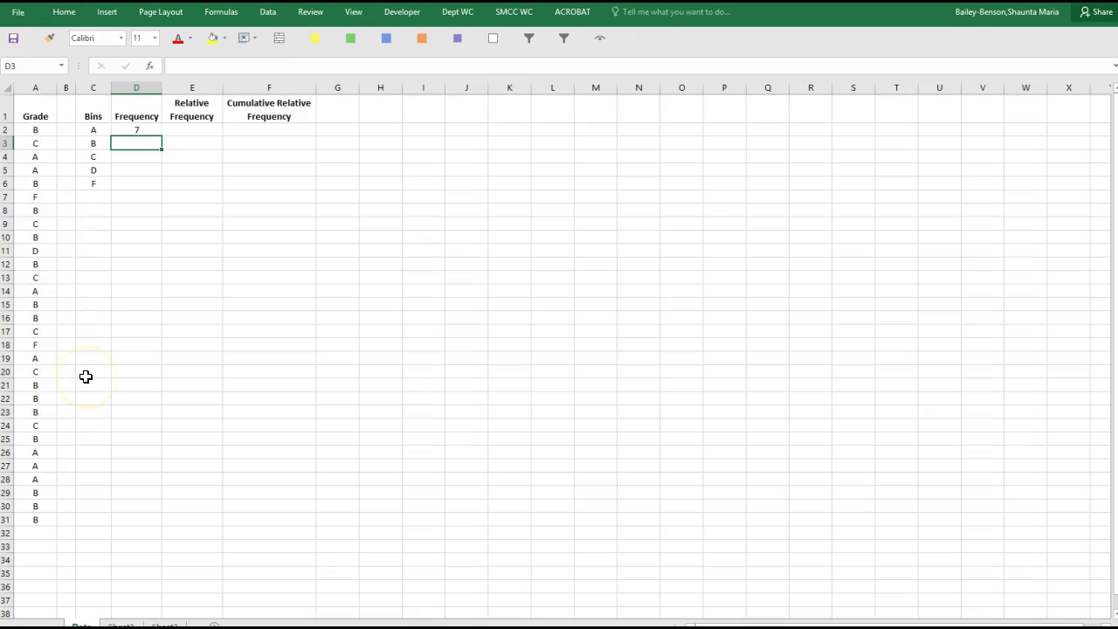
# Fill the count formula down to D6, giving frequencies 7, 14, 6, 1 and 2
pyautogui.click(146, 129)
pyautogui.moveTo(162, 137); pyautogui.dragTo(162, 191)
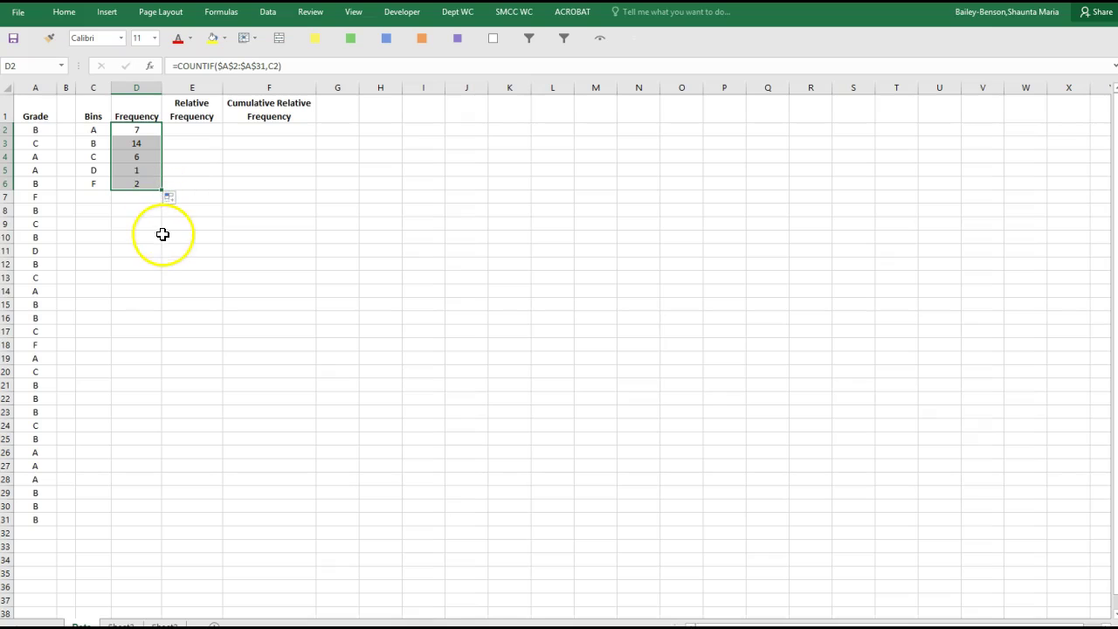
pyautogui.click(163, 234)
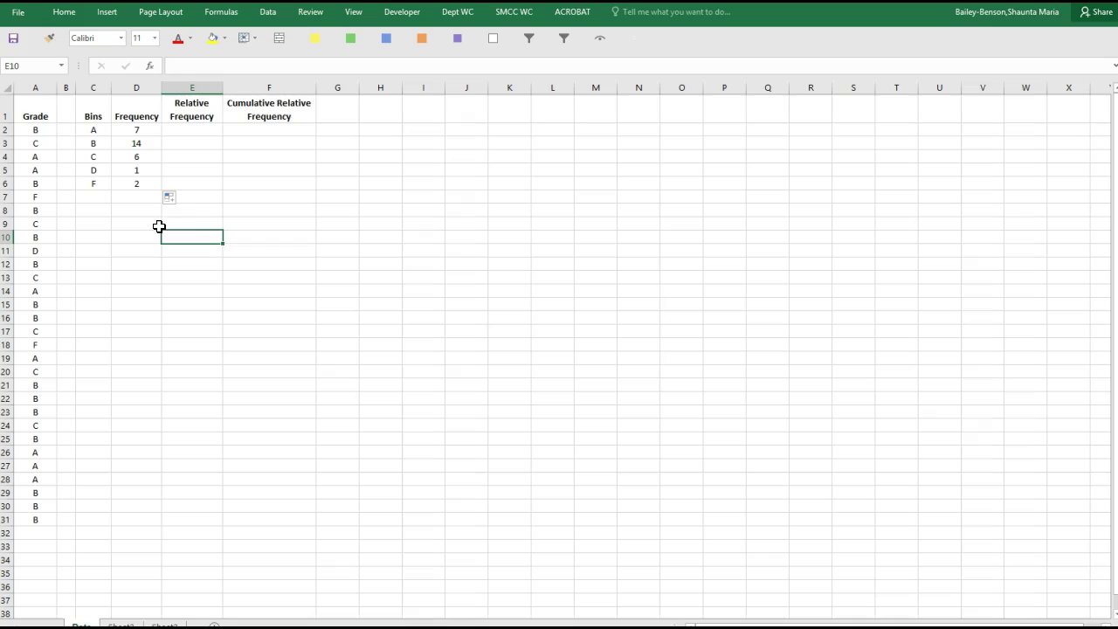
# Enter =SUM(D2:D6) in D7 to total the frequencies to 30
pyautogui.click(135, 195)
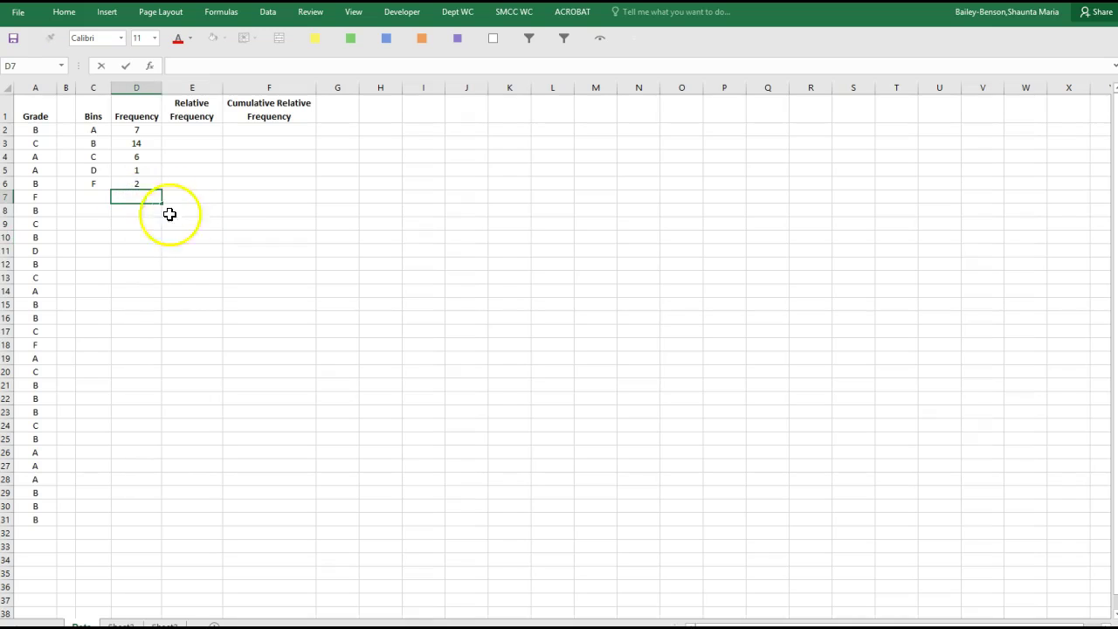
pyautogui.write('=su')
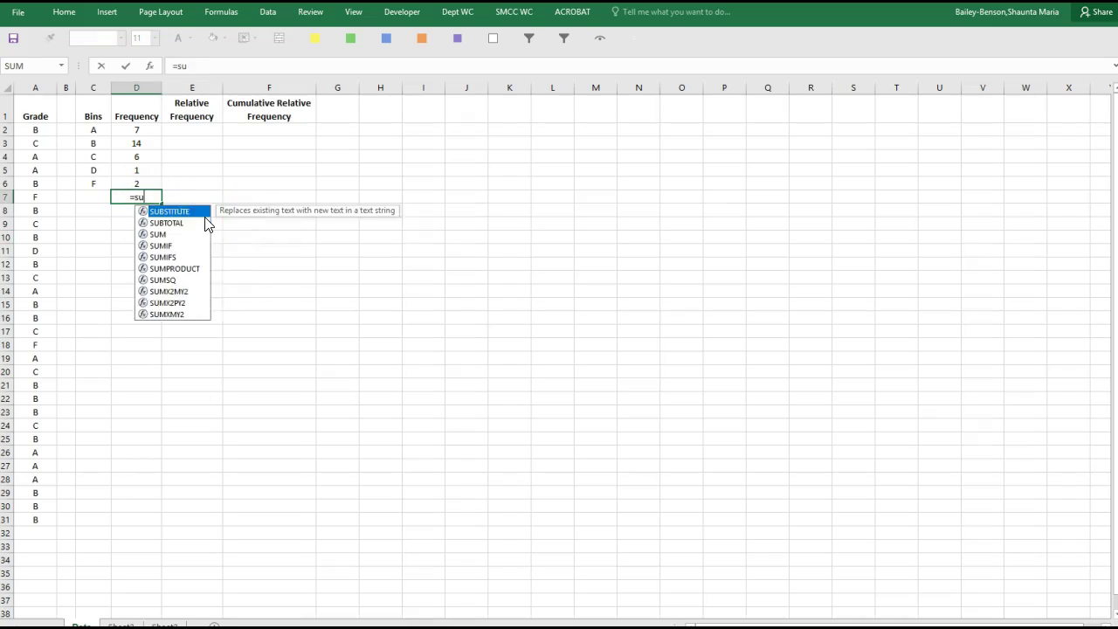
pyautogui.write('m')
pyautogui.doubleClick(150, 211)
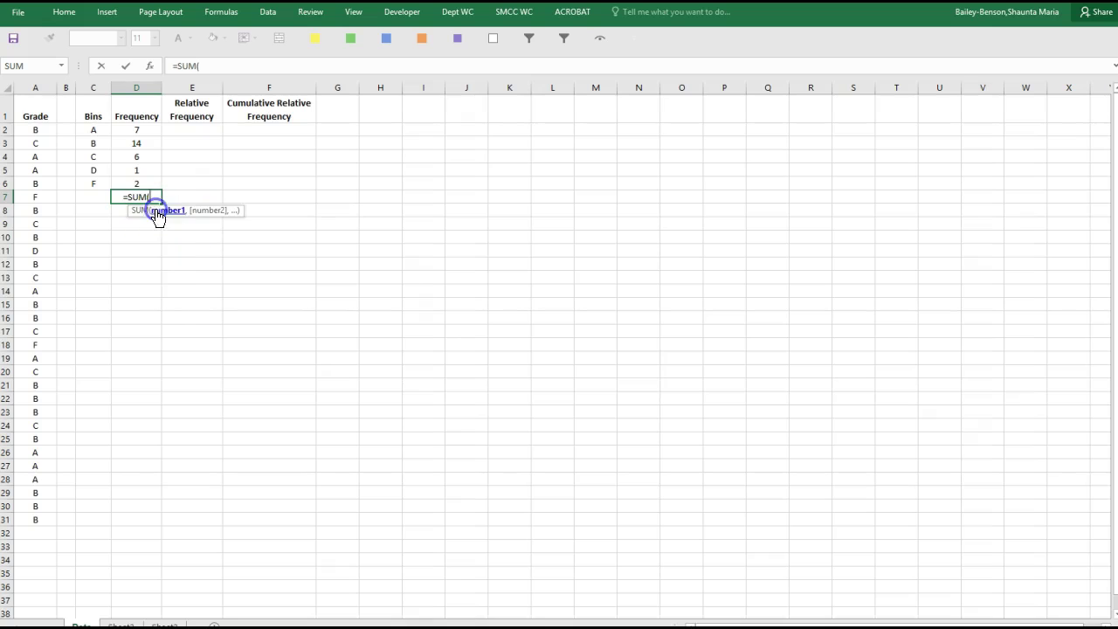
pyautogui.moveTo(136, 128); pyautogui.dragTo(135, 181)
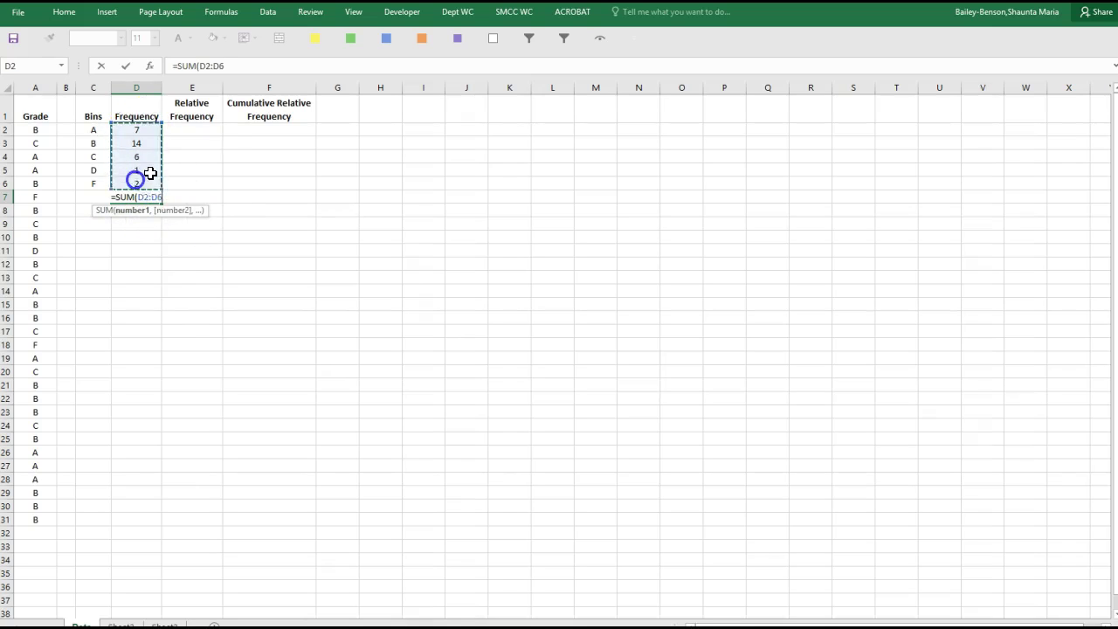
pyautogui.press('Return')
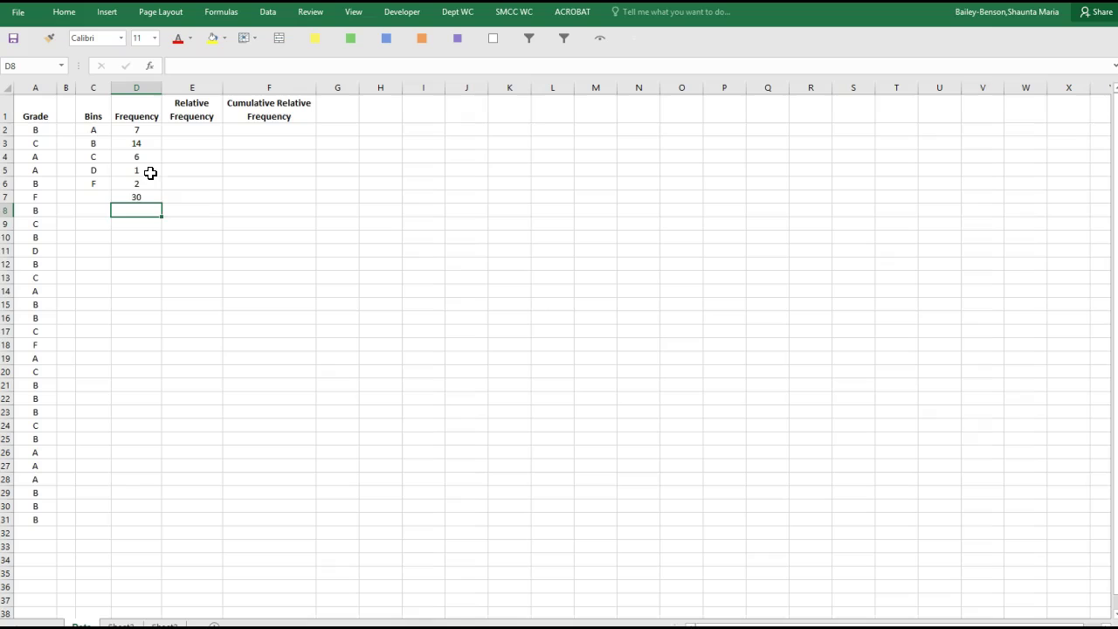
pyautogui.click(138, 196)
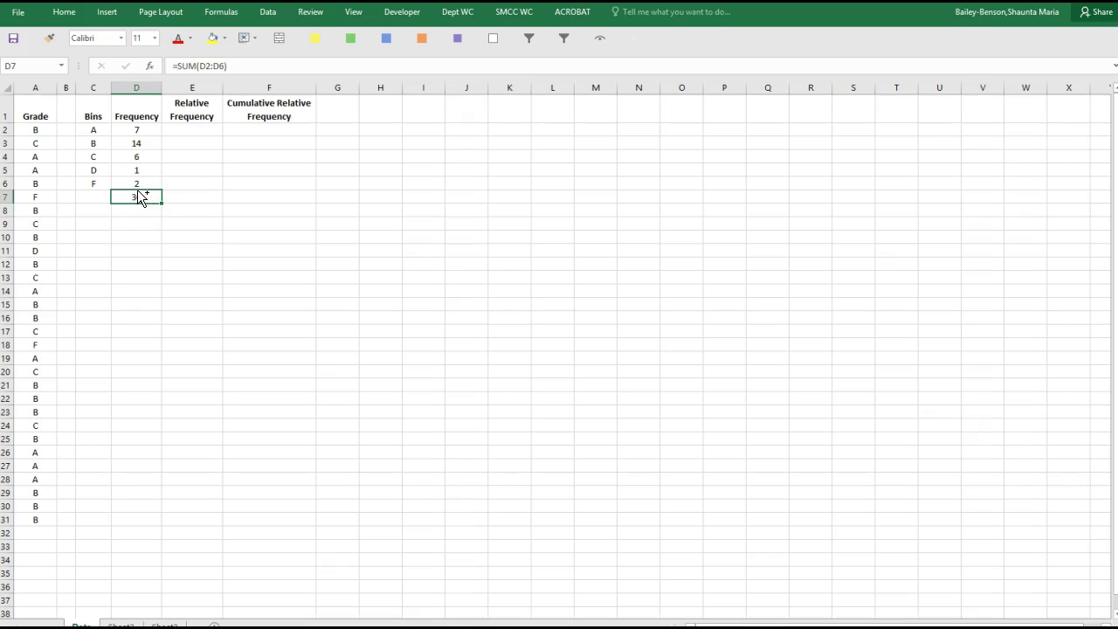
# Label the total row 'Total' in C7
pyautogui.click(93, 192)
pyautogui.write('To')
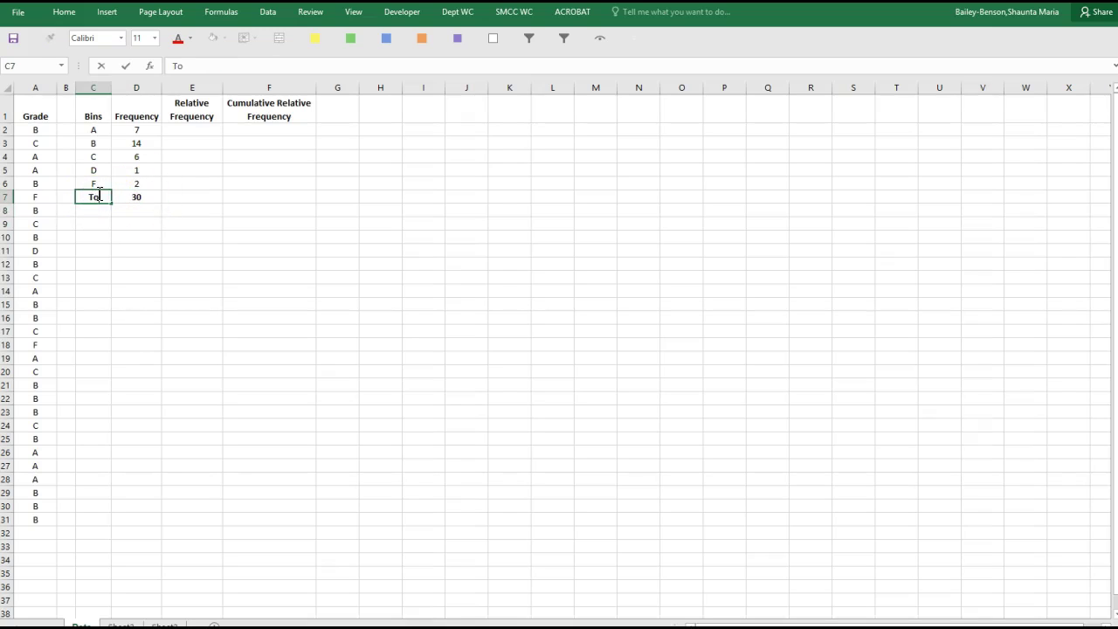
pyautogui.write('tal')
pyautogui.click(136, 302)
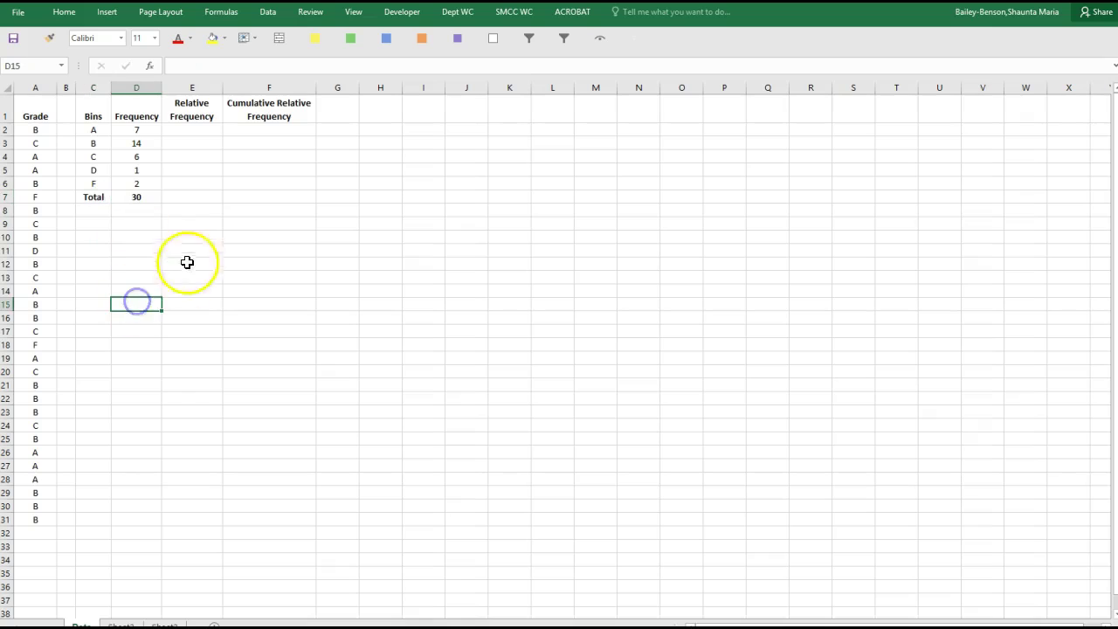
# Enter =D2/$D$7 in E2, giving grade A a relative frequency of 0.233
pyautogui.click(202, 128)
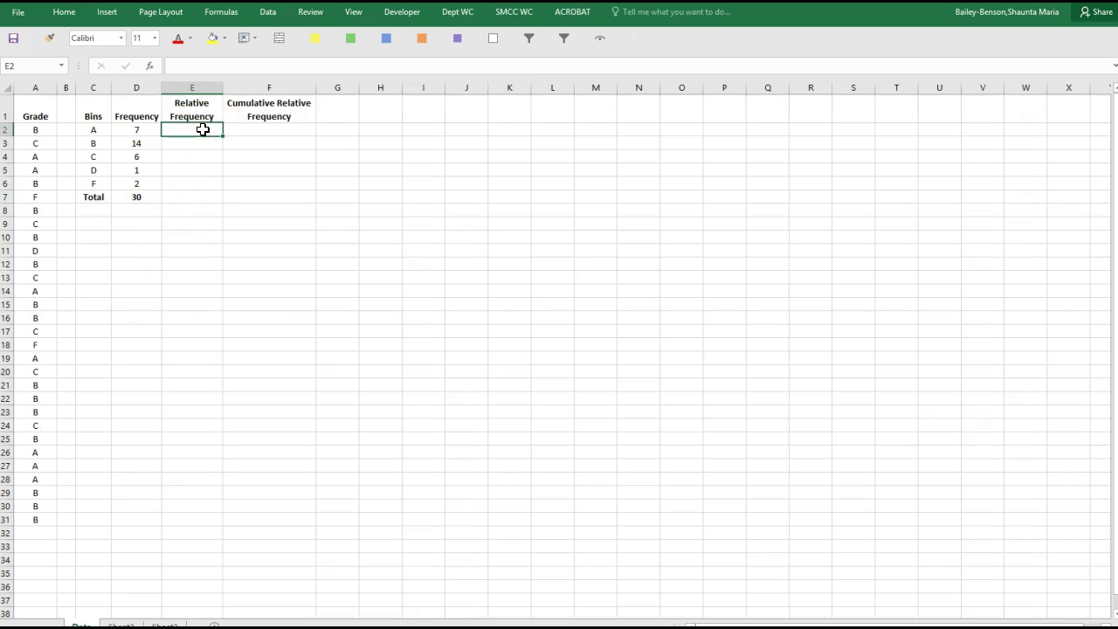
pyautogui.click(214, 130)
pyautogui.write('=')
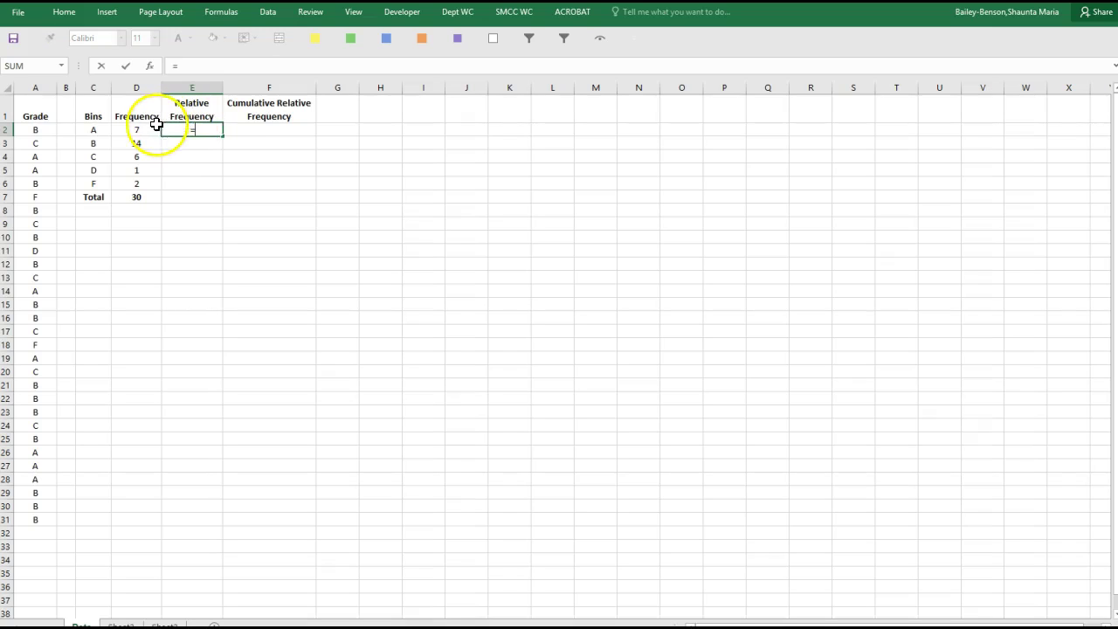
pyautogui.click(151, 127)
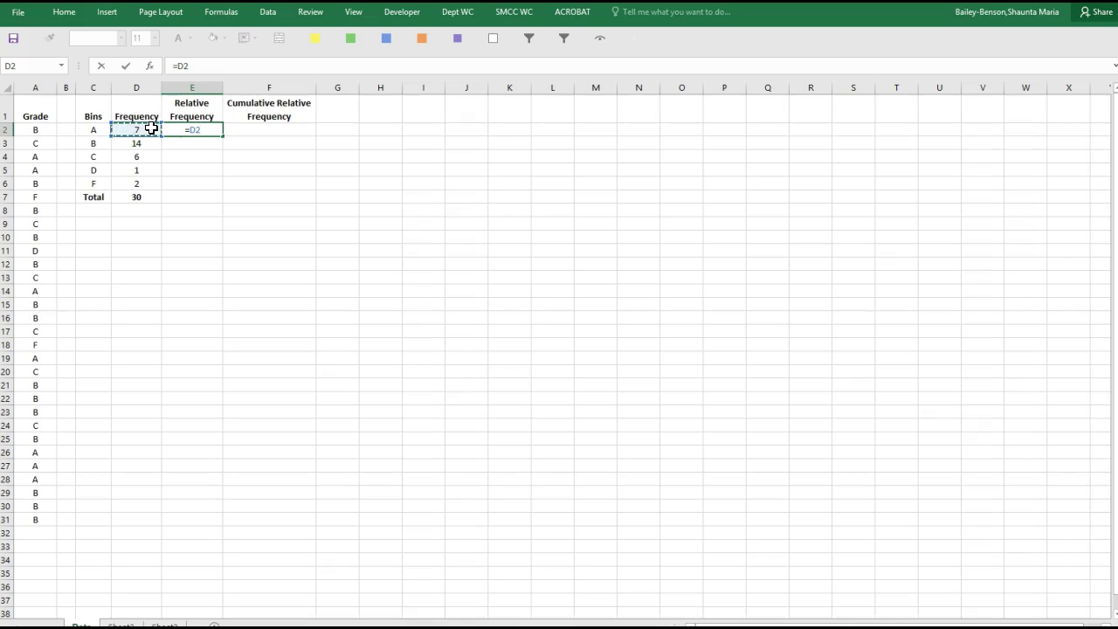
pyautogui.write('/')
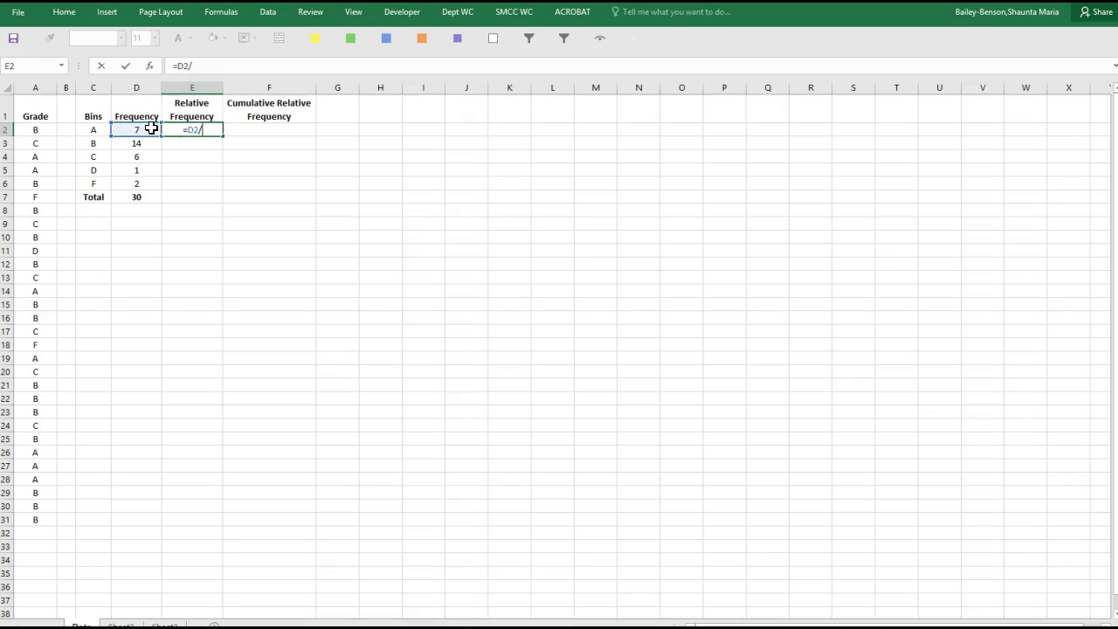
pyautogui.click(141, 193)
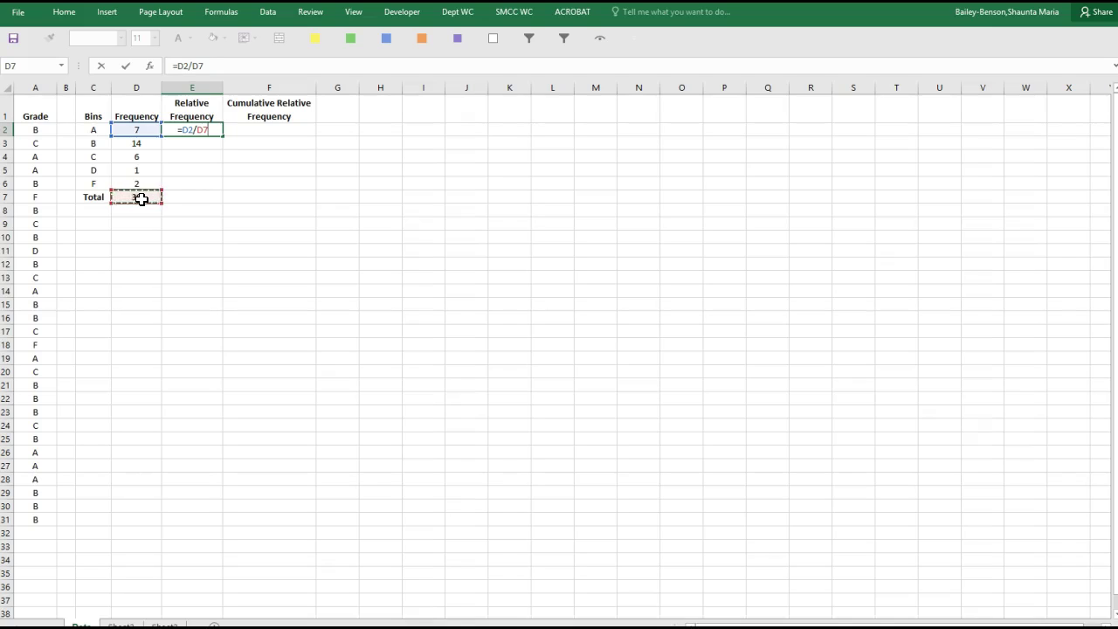
pyautogui.press('F4')
pyautogui.press('Return')
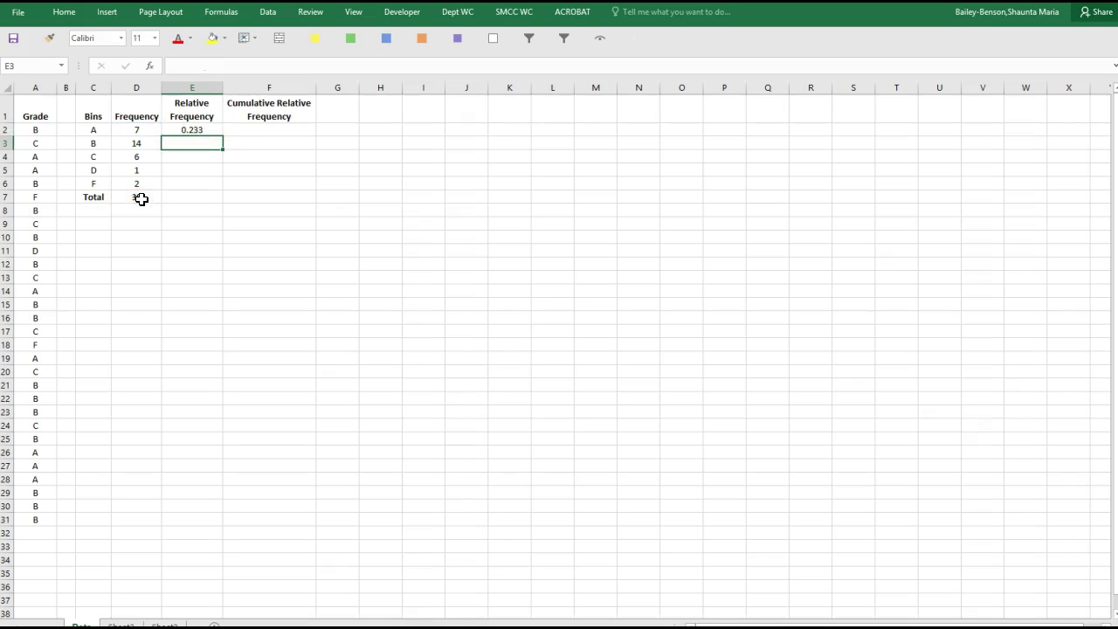
pyautogui.click(208, 127)
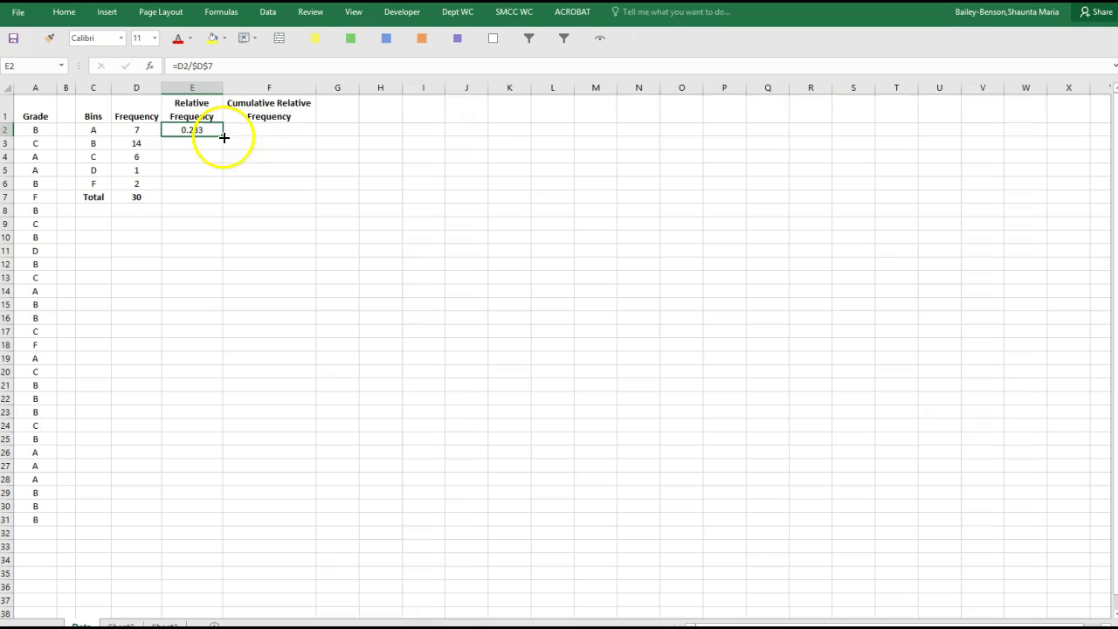
# Fill the relative frequency formula down to E6 and copy the SUM into E7, totalling 1
pyautogui.moveTo(224, 137); pyautogui.dragTo(216, 188)
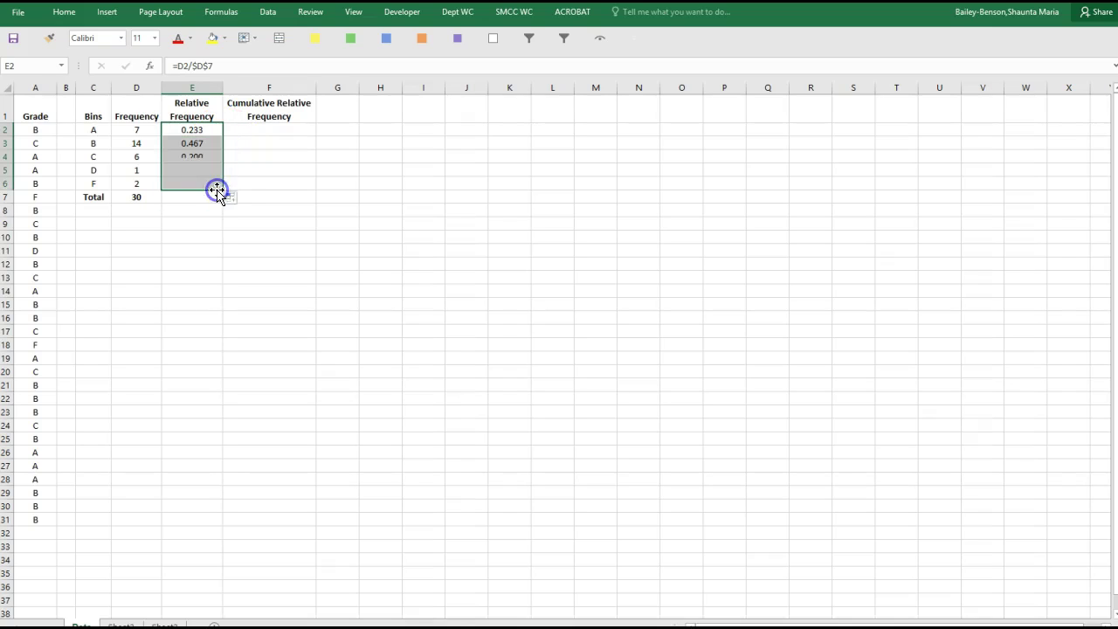
pyautogui.click(225, 214)
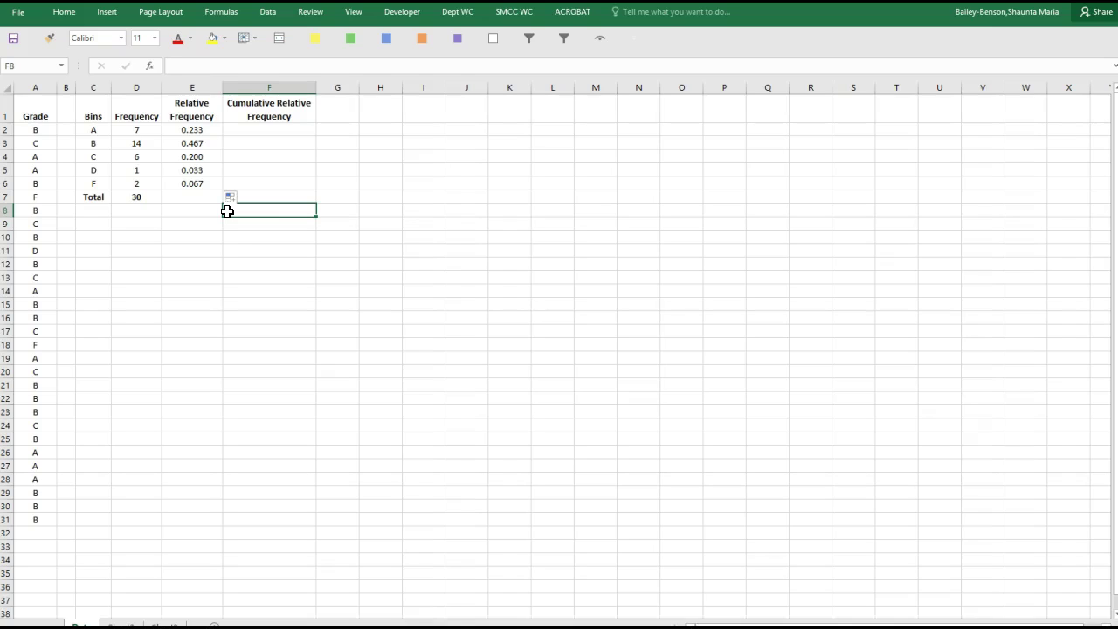
pyautogui.click(201, 197)
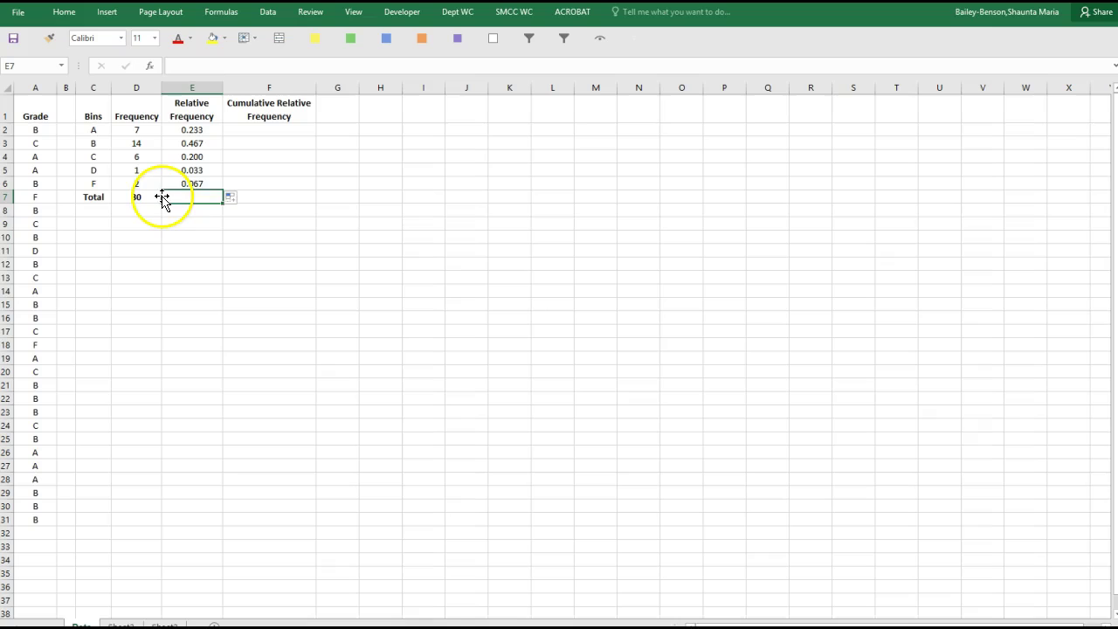
pyautogui.click(159, 198)
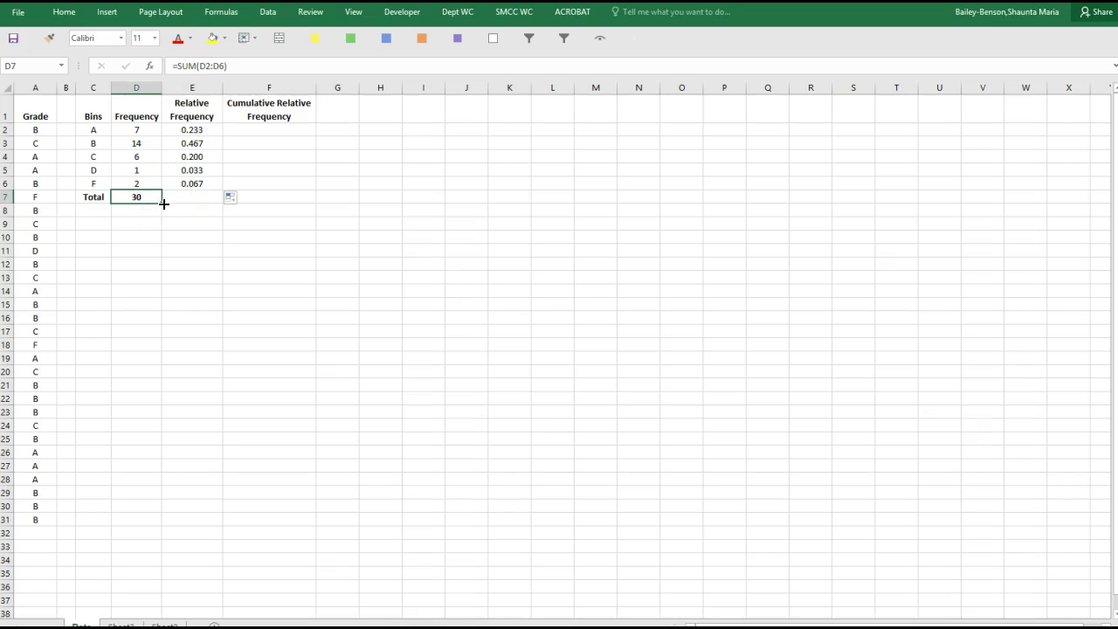
pyautogui.moveTo(165, 203); pyautogui.dragTo(205, 205)
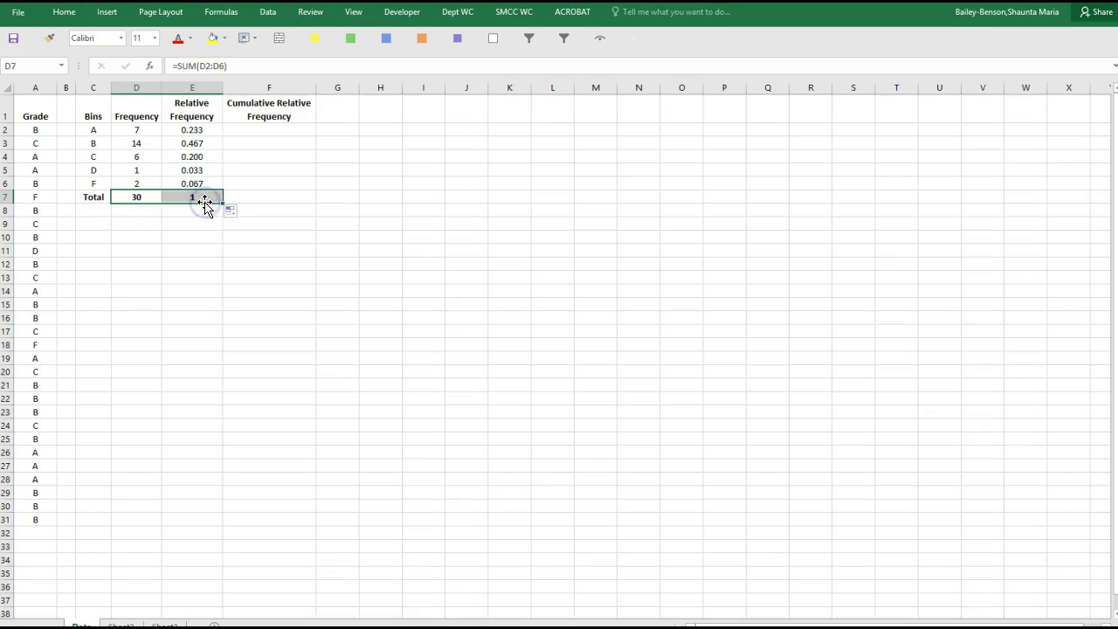
pyautogui.click(202, 237)
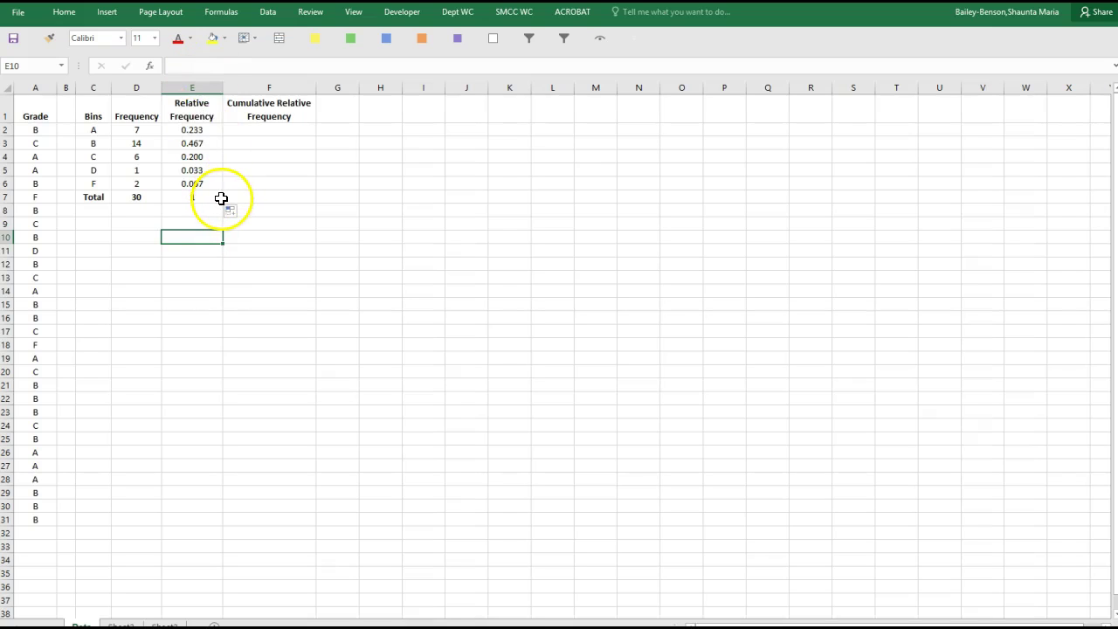
# Enter =E2 in F2 for grade A's cumulative value of 0.233
pyautogui.click(261, 129)
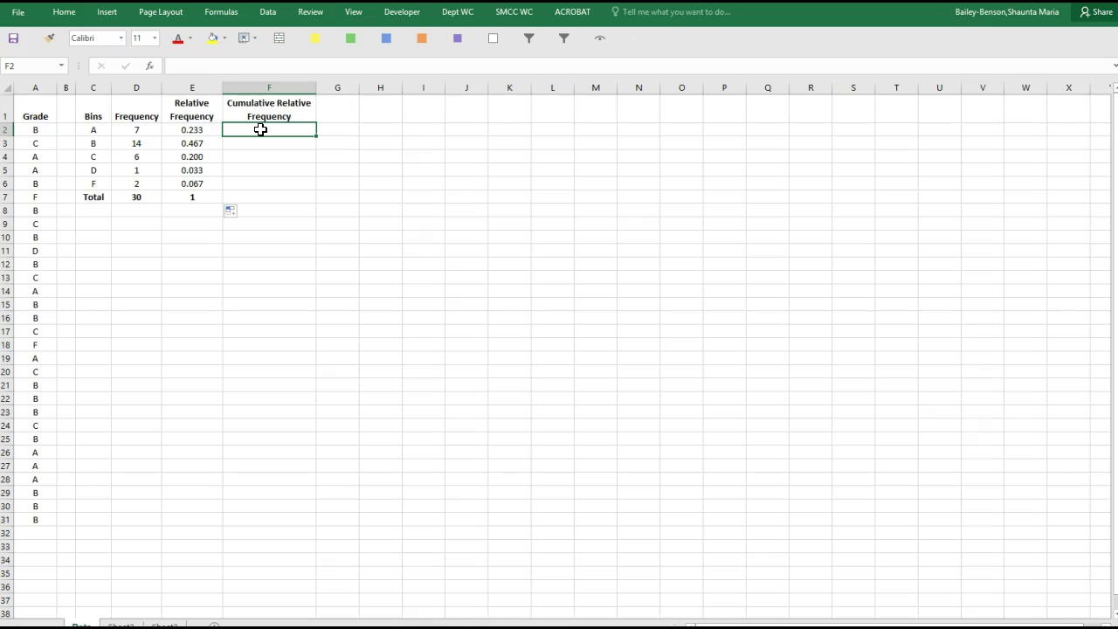
pyautogui.write('=')
pyautogui.click(201, 129)
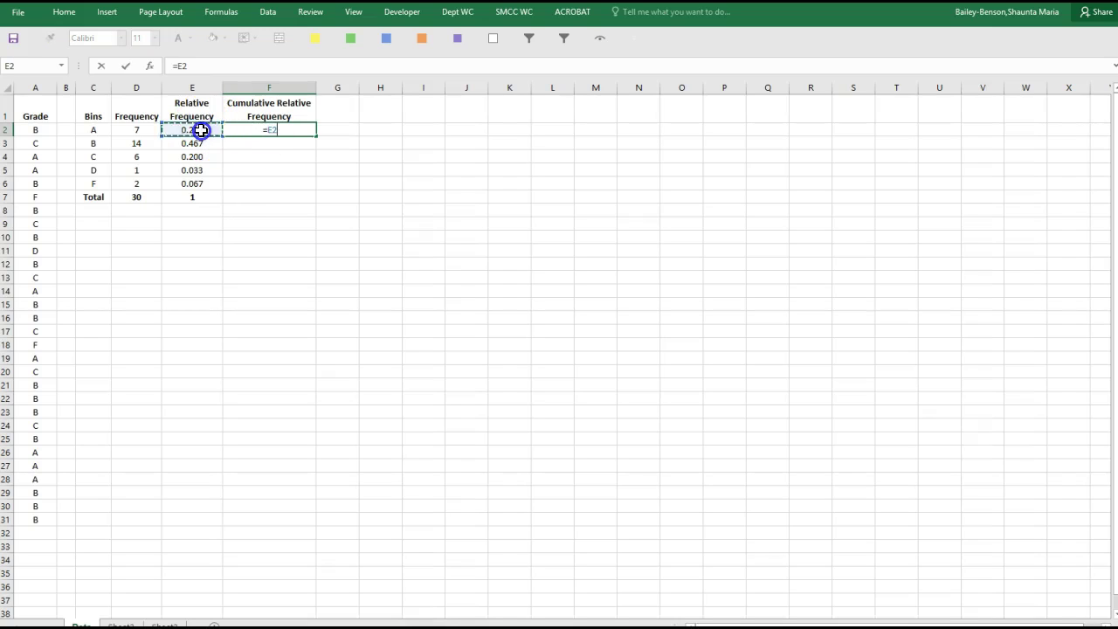
pyautogui.press('Return')
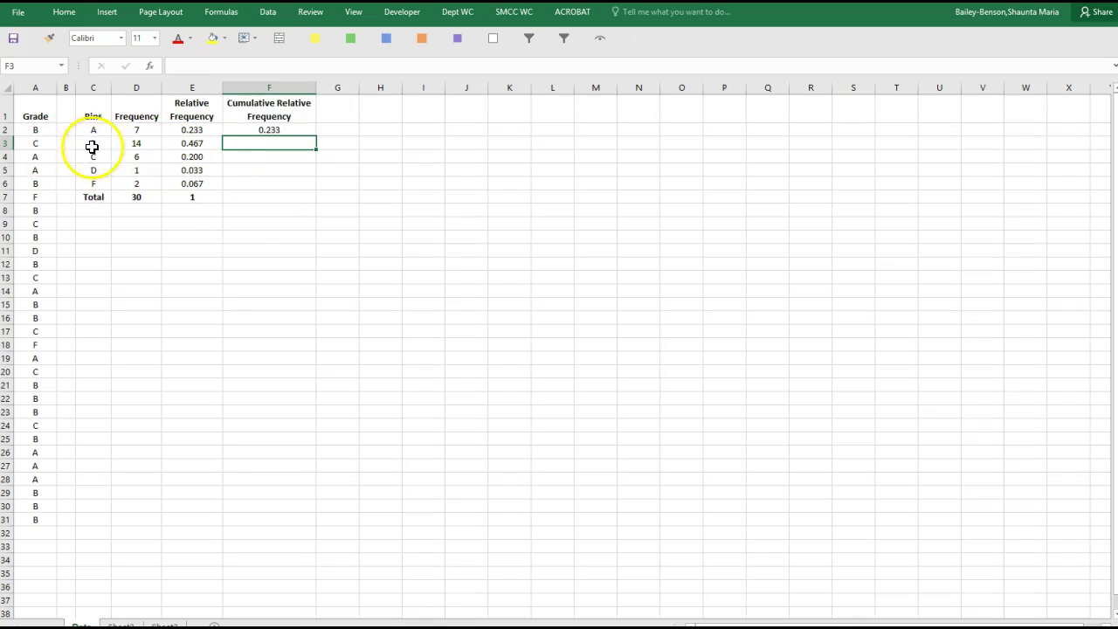
# Enter =F2+E3 in F3 for grade B's cumulative value of 0.700
pyautogui.click(269, 141)
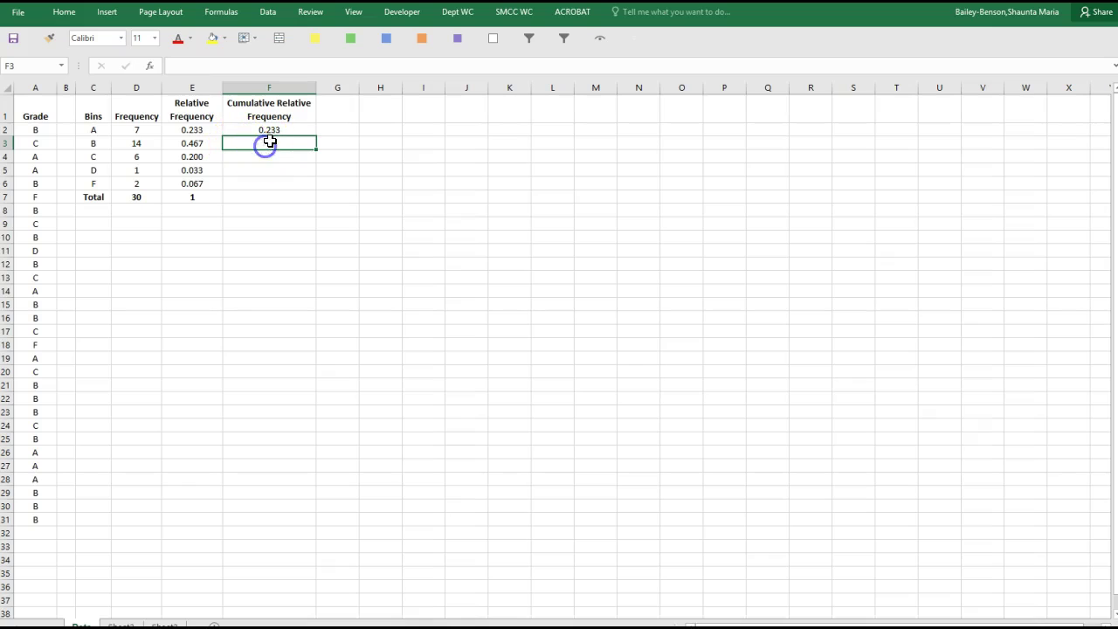
pyautogui.write('=')
pyautogui.click(291, 128)
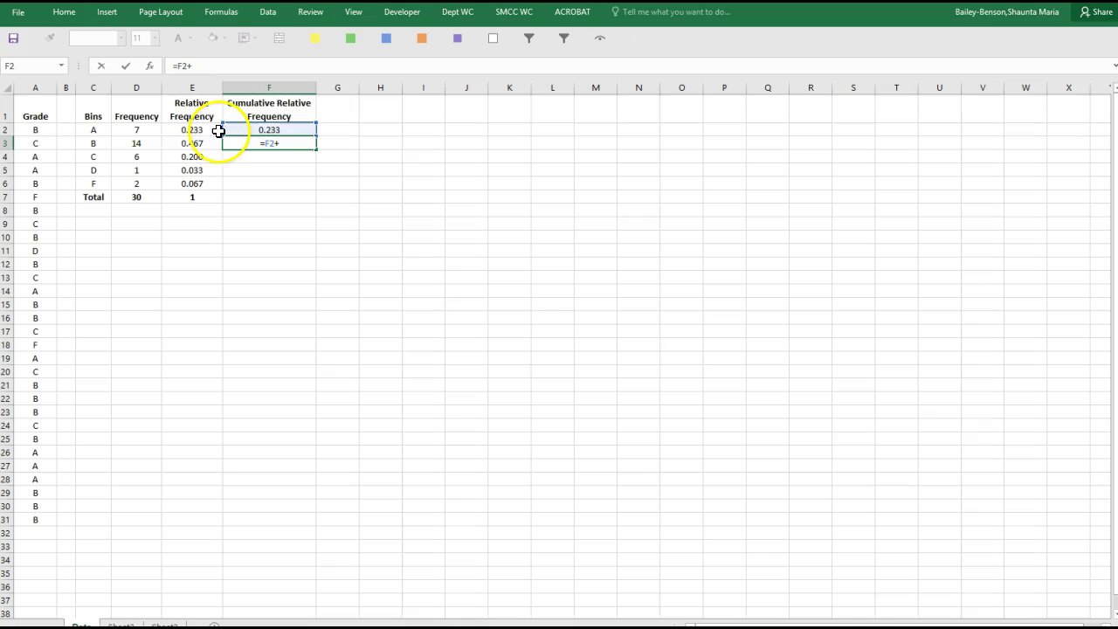
pyautogui.click(192, 142)
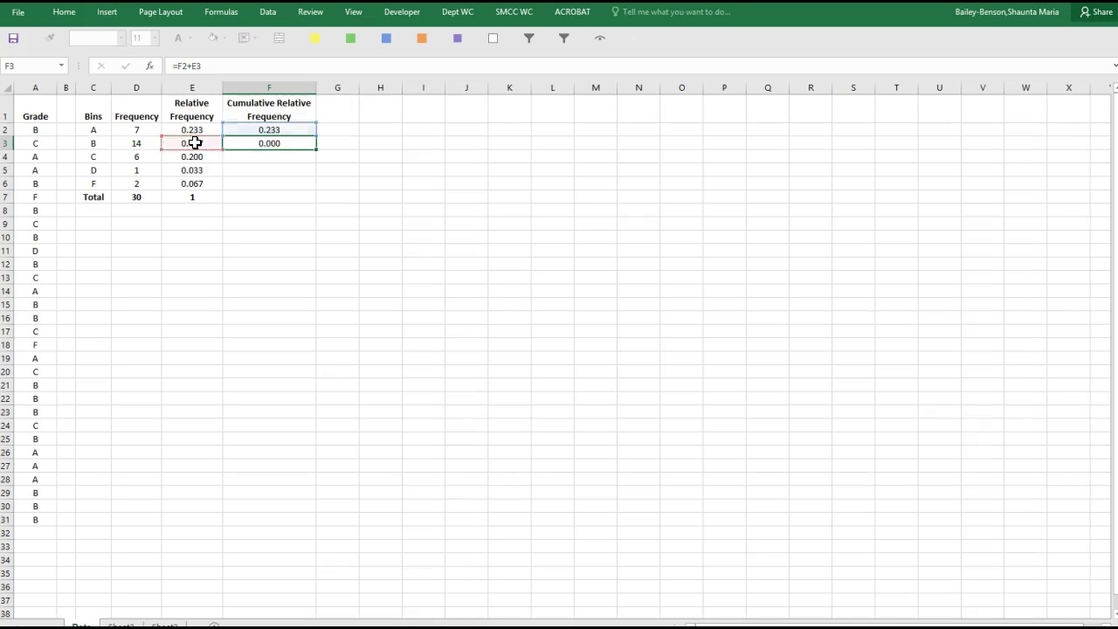
pyautogui.press('Return')
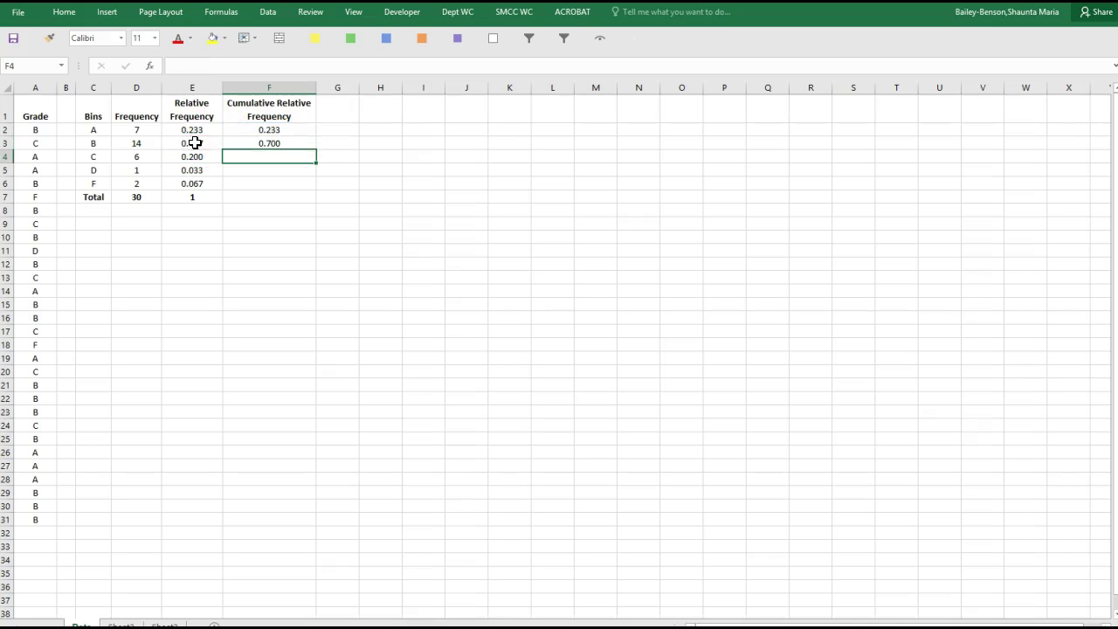
# Enter =F3+E4 in F4 and =F4+E5 in F5, giving 0.900 and 0.933
pyautogui.write('=')
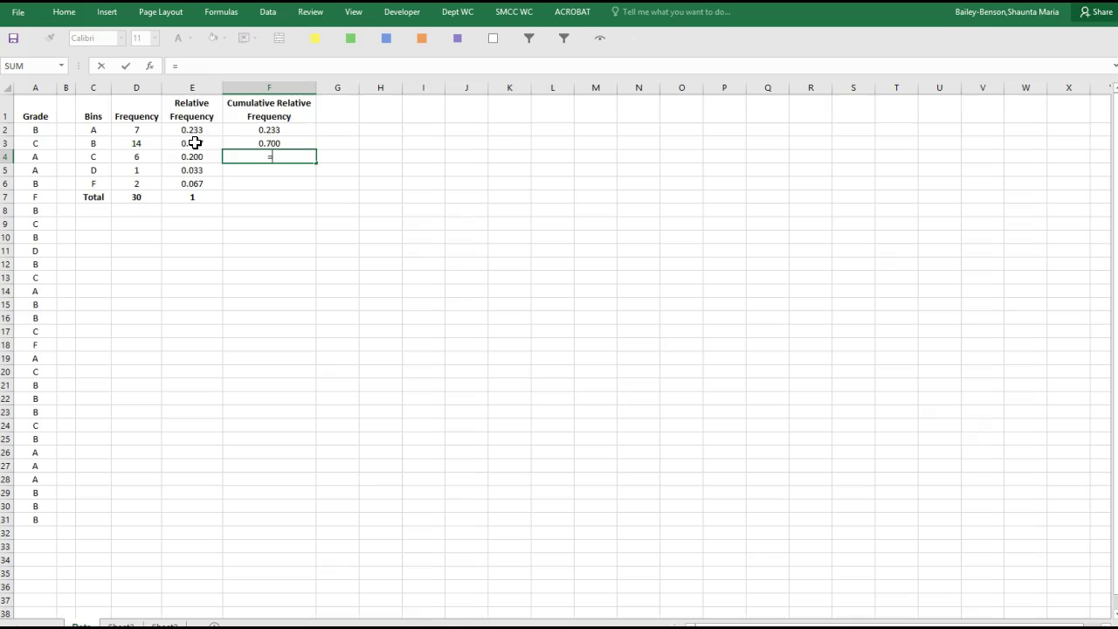
pyautogui.click(271, 142)
pyautogui.write('+')
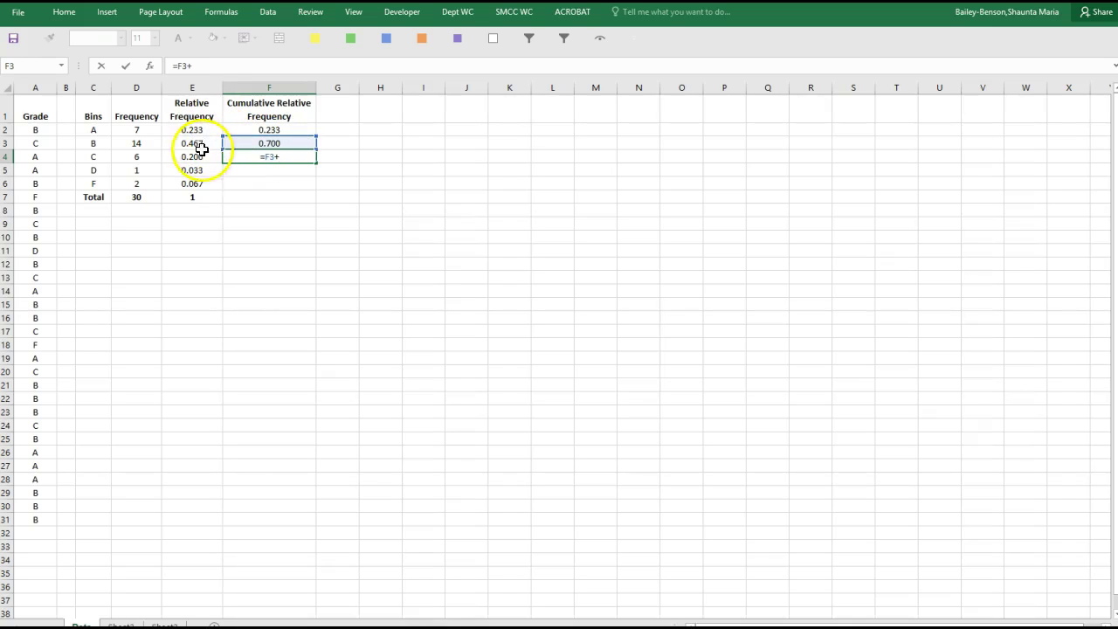
pyautogui.click(200, 155)
pyautogui.press('Return')
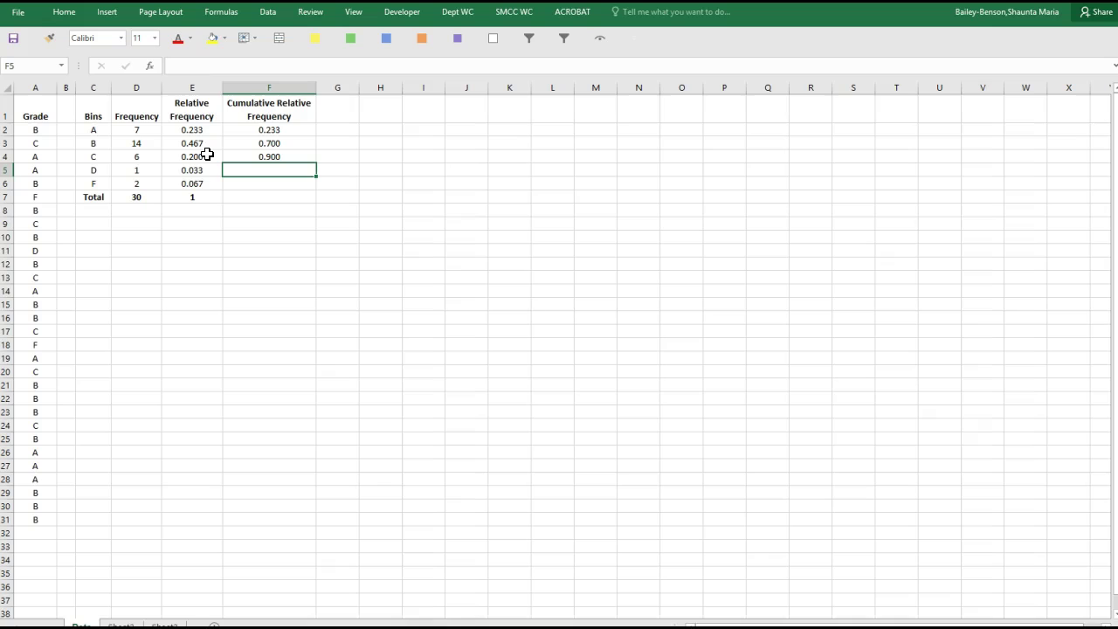
pyautogui.write('=')
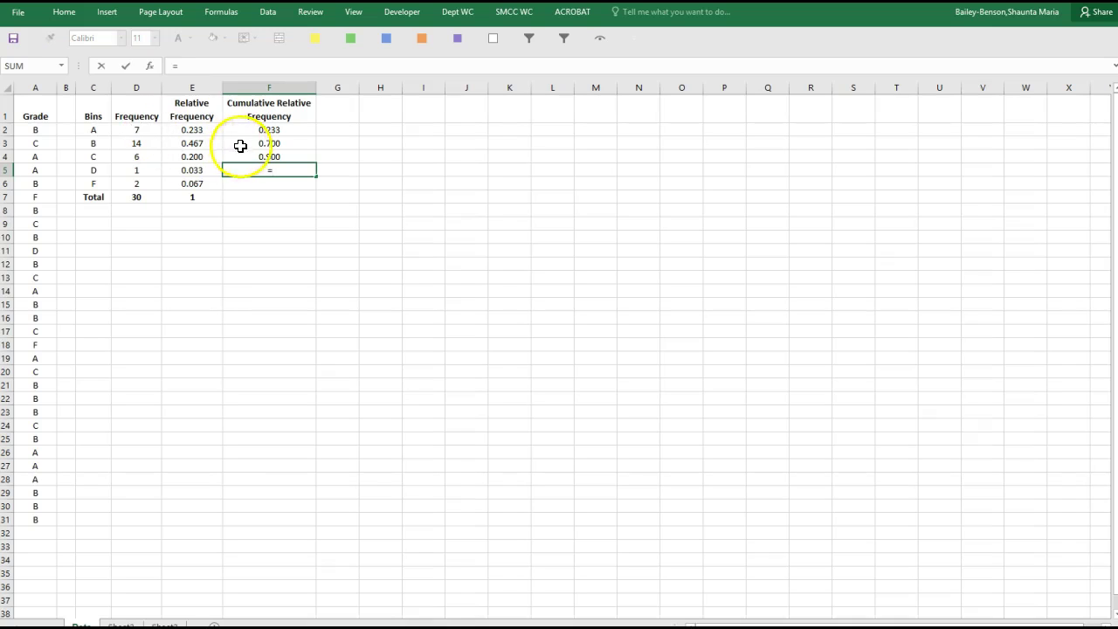
pyautogui.click(251, 155)
pyautogui.write('+')
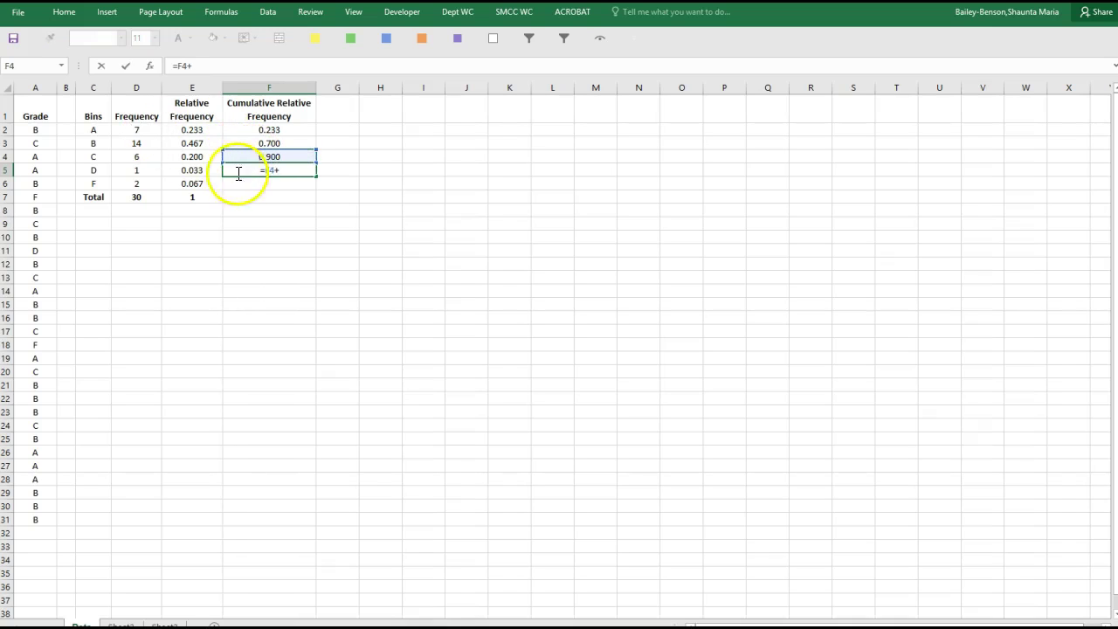
pyautogui.click(194, 171)
pyautogui.press('Return')
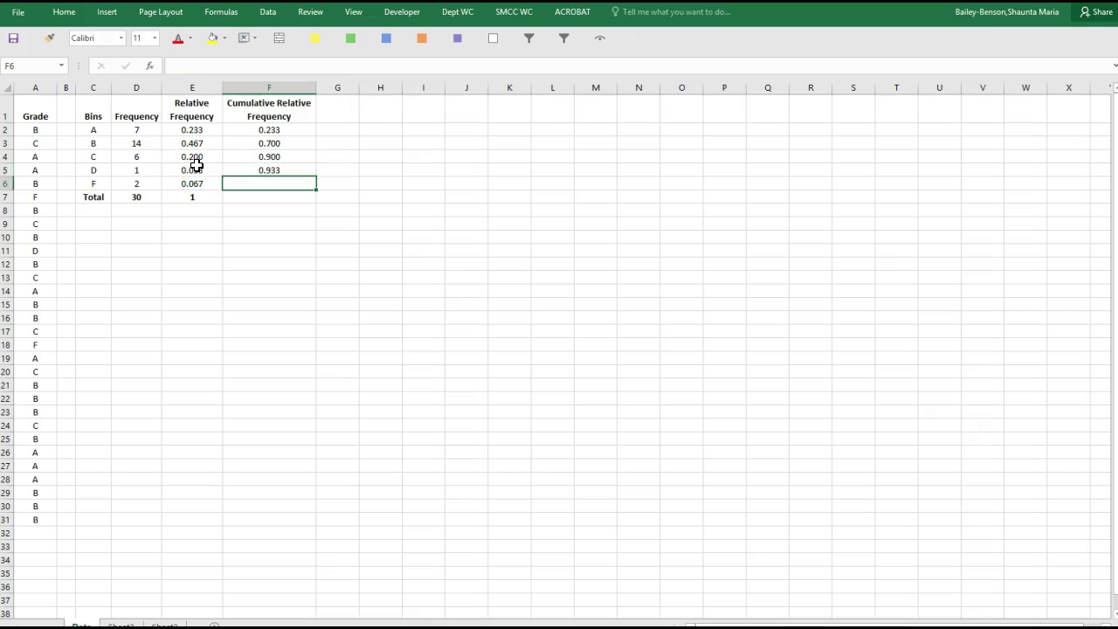
# Enter =F5+E6 in F6 so the cumulative column ends at 1.000
pyautogui.write('=')
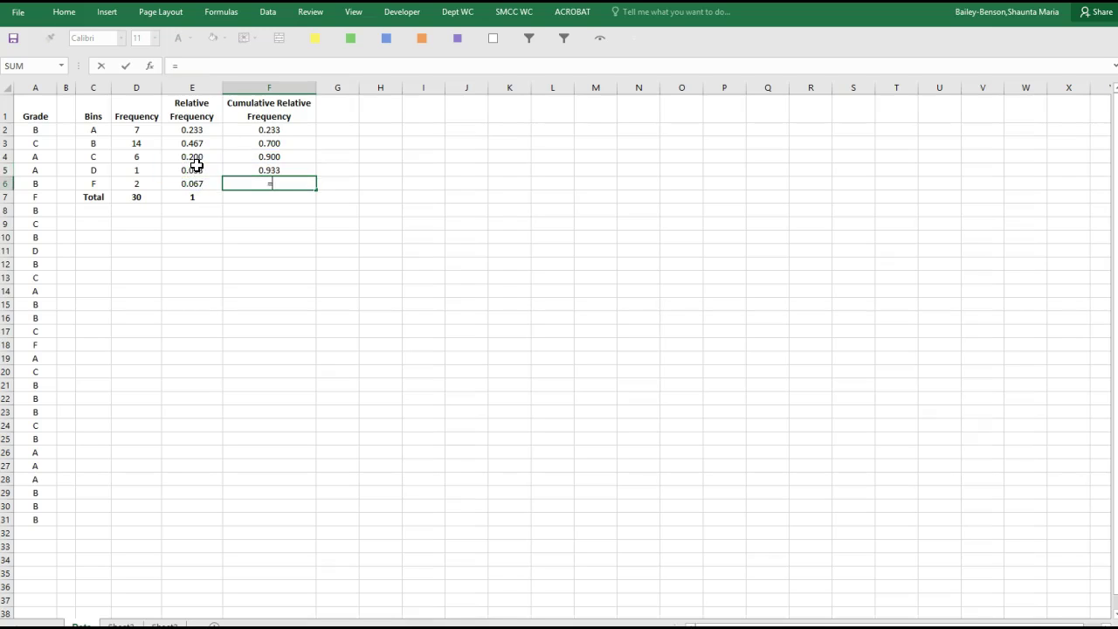
pyautogui.click(258, 169)
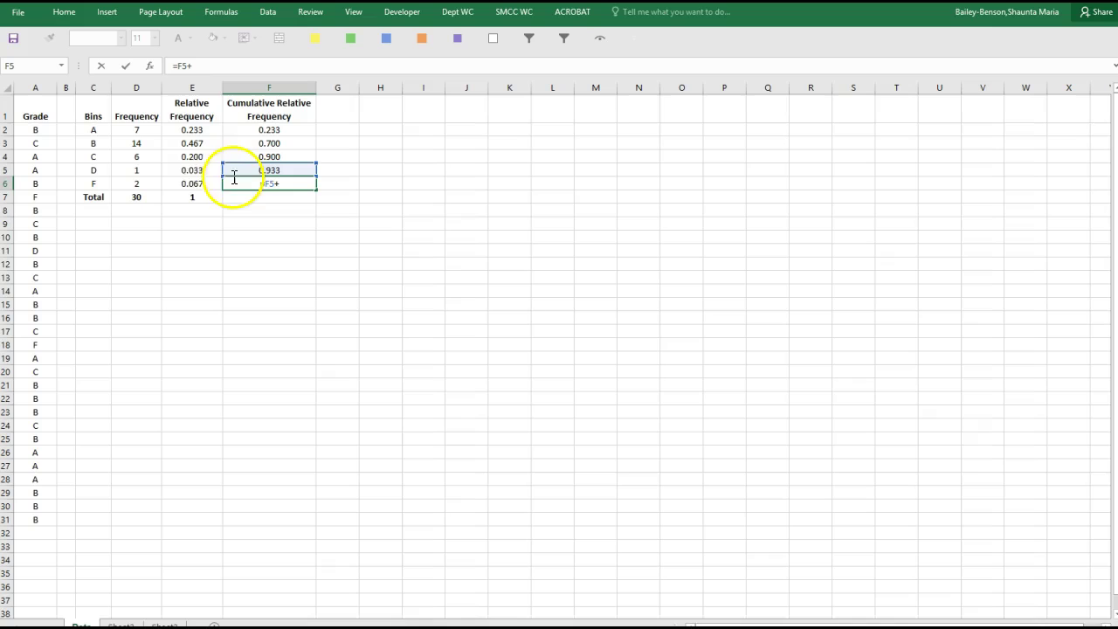
pyautogui.click(196, 180)
pyautogui.press('Return')
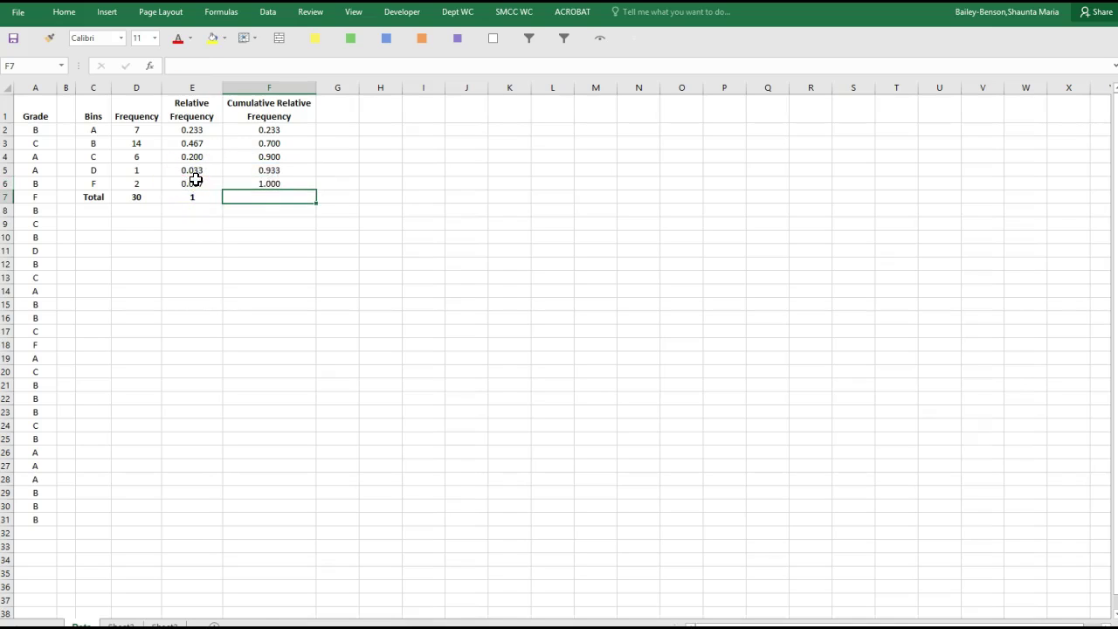
pyautogui.click(407, 256)
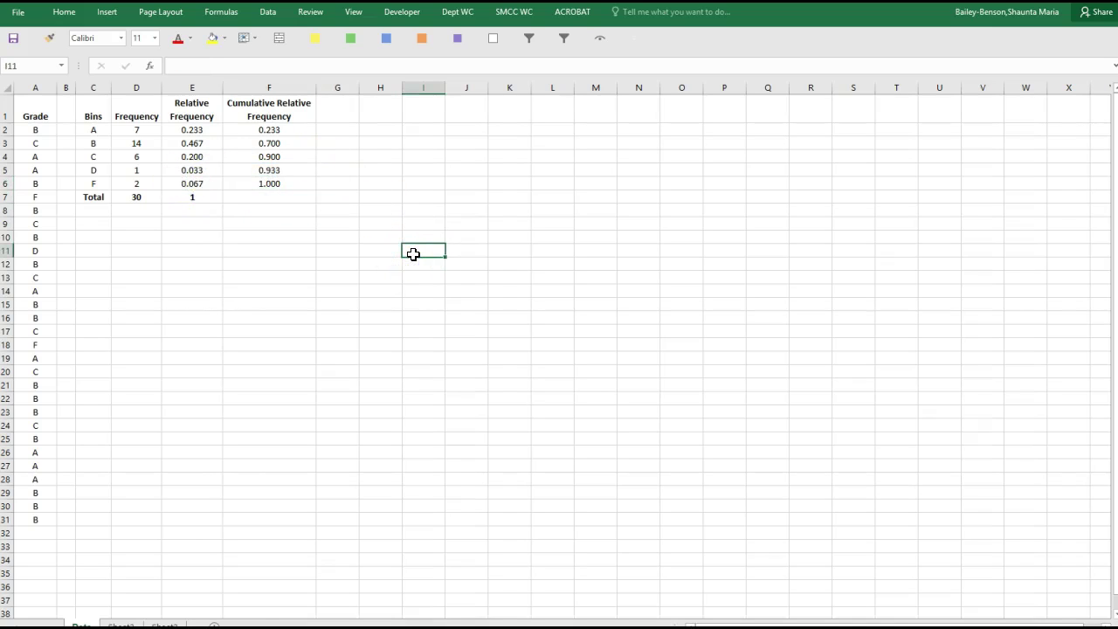